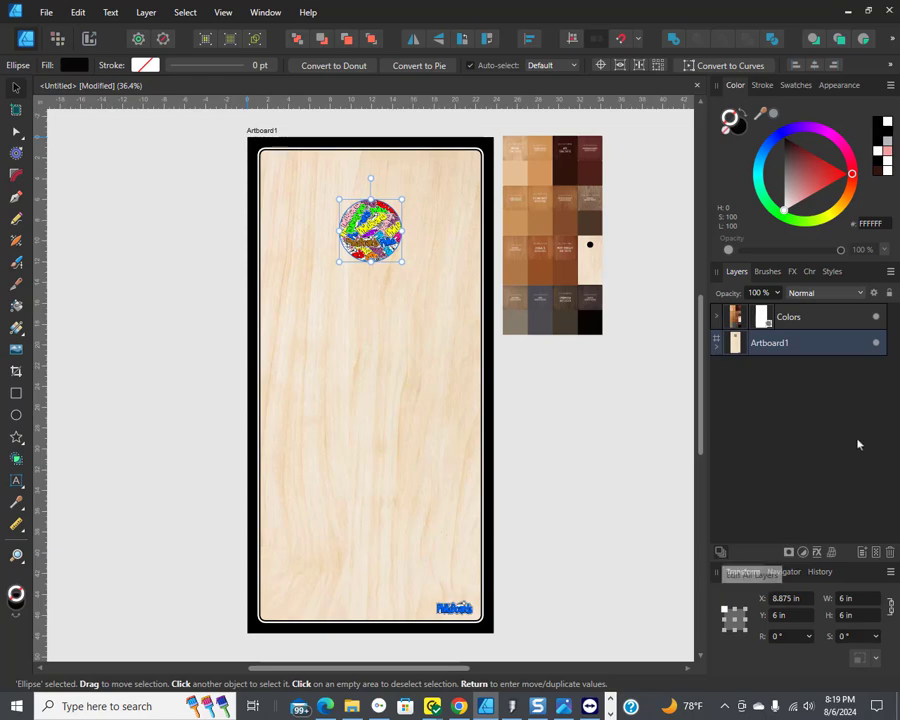
Step: Hide the tiled pattern layer inside the Ellipse group so the hole circle shows the logo on white
{"action": "left_click", "coordinate": [716, 352]}
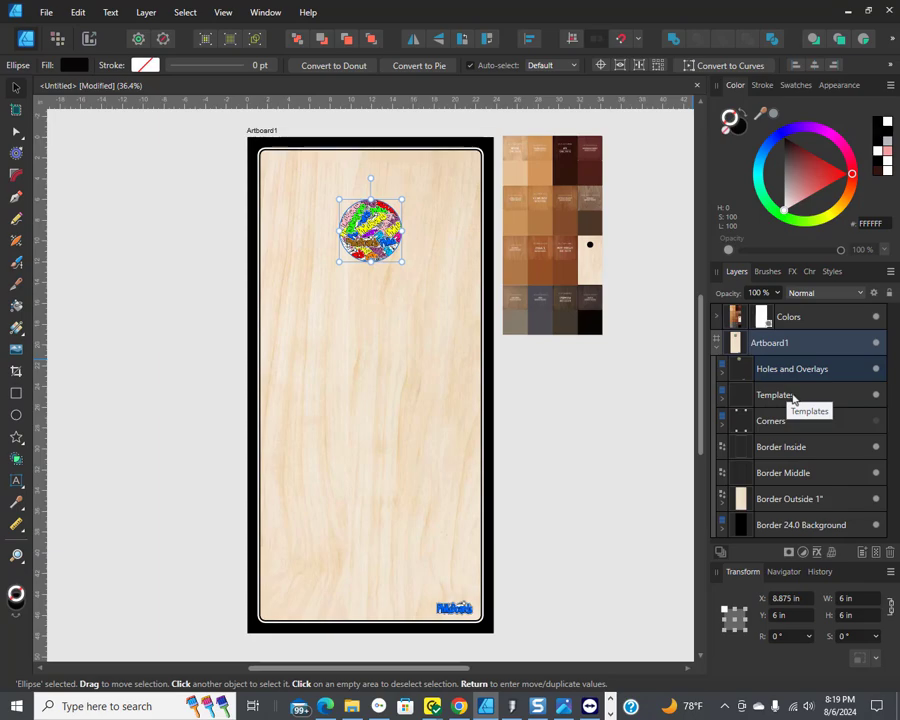
{"action": "left_click", "coordinate": [719, 376]}
{"action": "scroll", "coordinate": [824, 474], "scroll_direction": "down", "scroll_amount": 3}
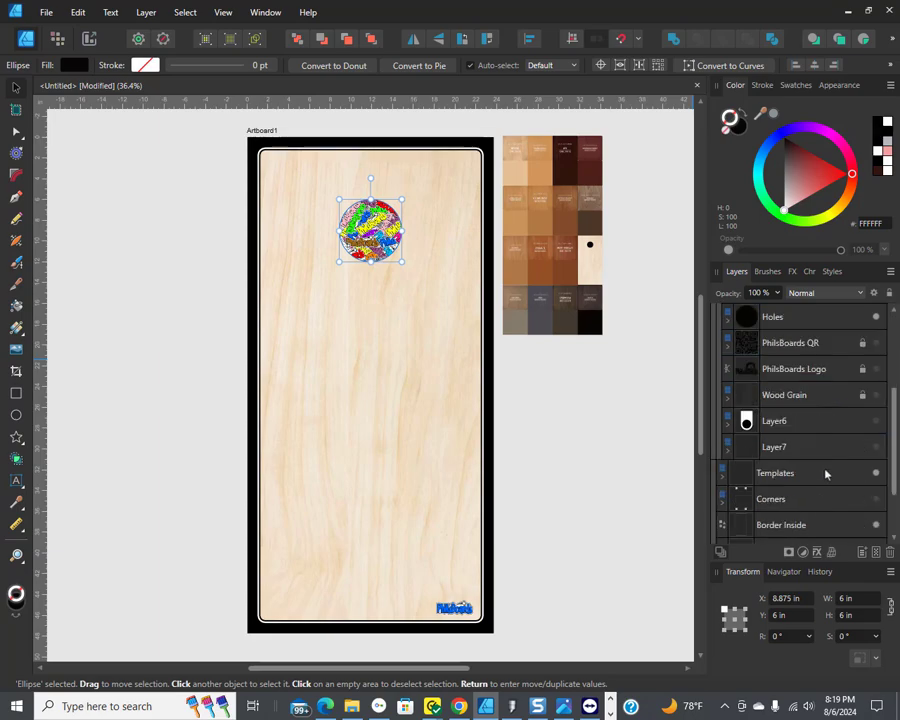
{"action": "scroll", "coordinate": [826, 474], "scroll_direction": "down", "scroll_amount": 1}
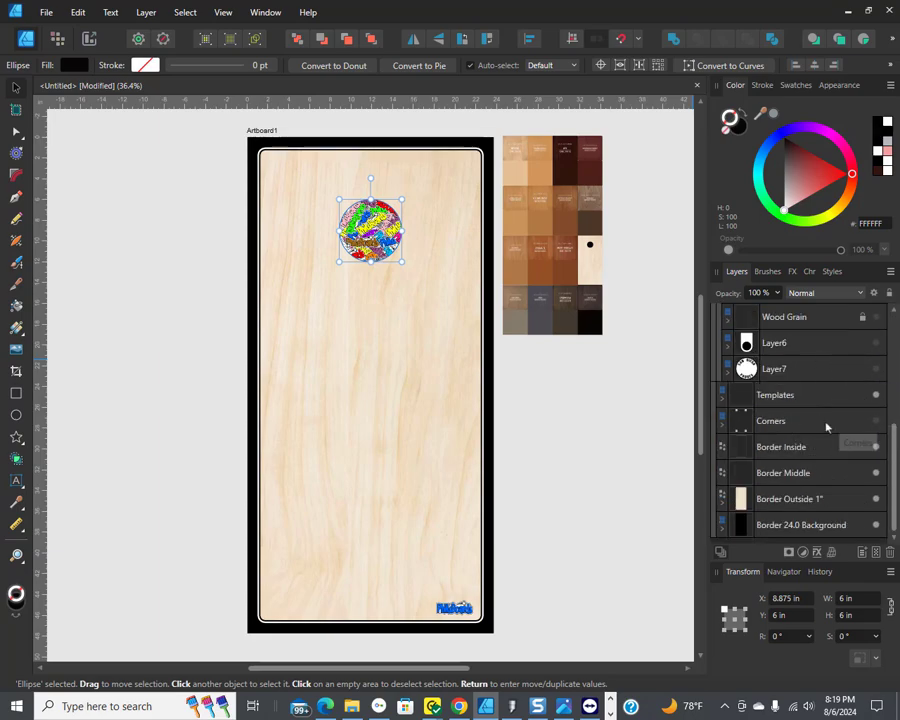
{"action": "scroll", "coordinate": [824, 433], "scroll_direction": "up", "scroll_amount": 3}
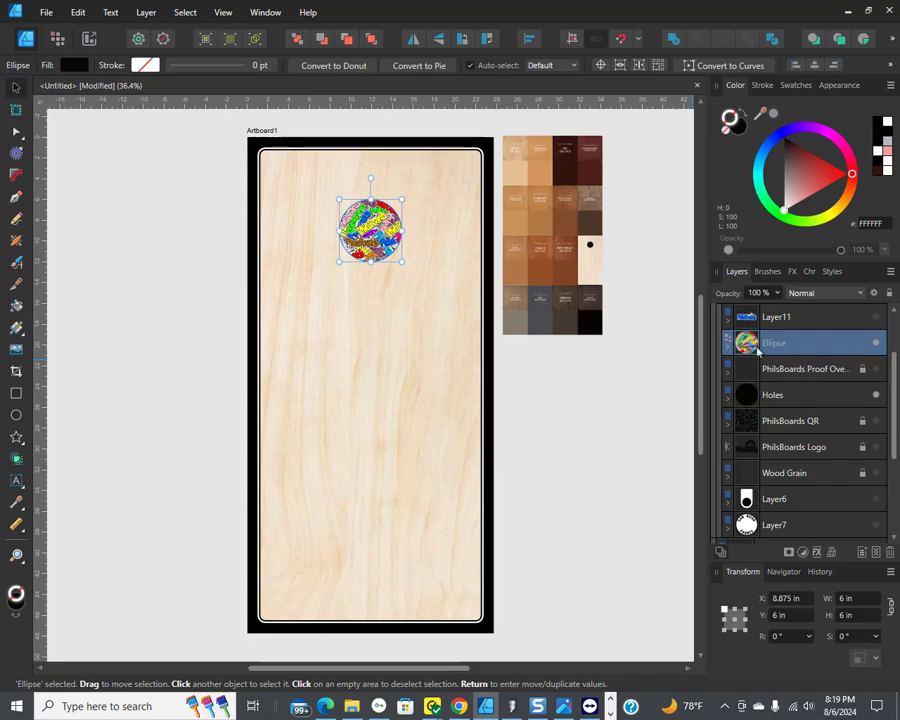
{"action": "left_click", "coordinate": [727, 348]}
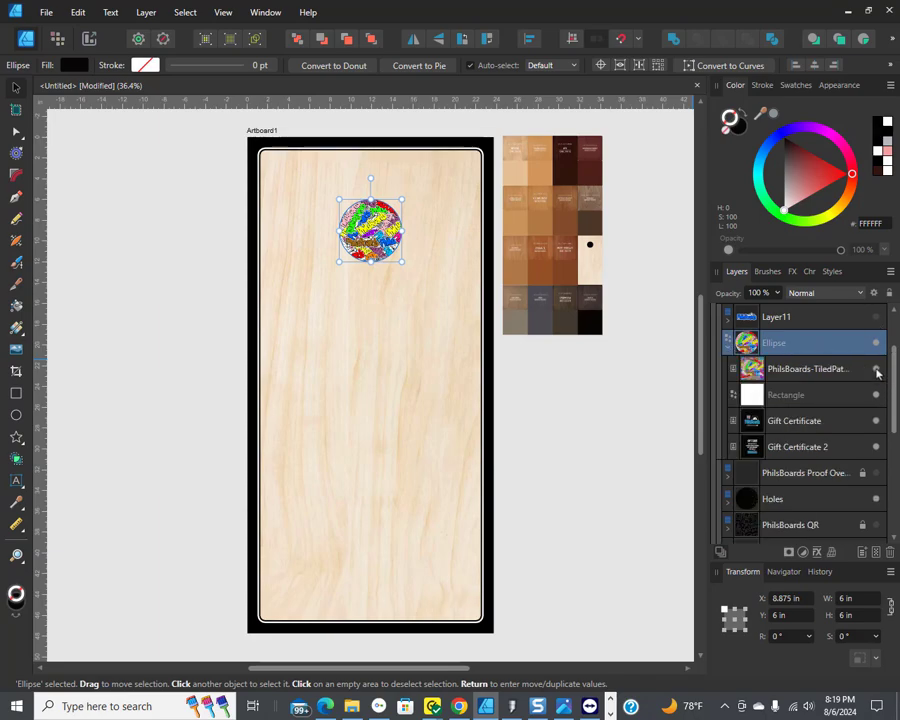
{"action": "left_click", "coordinate": [877, 370]}
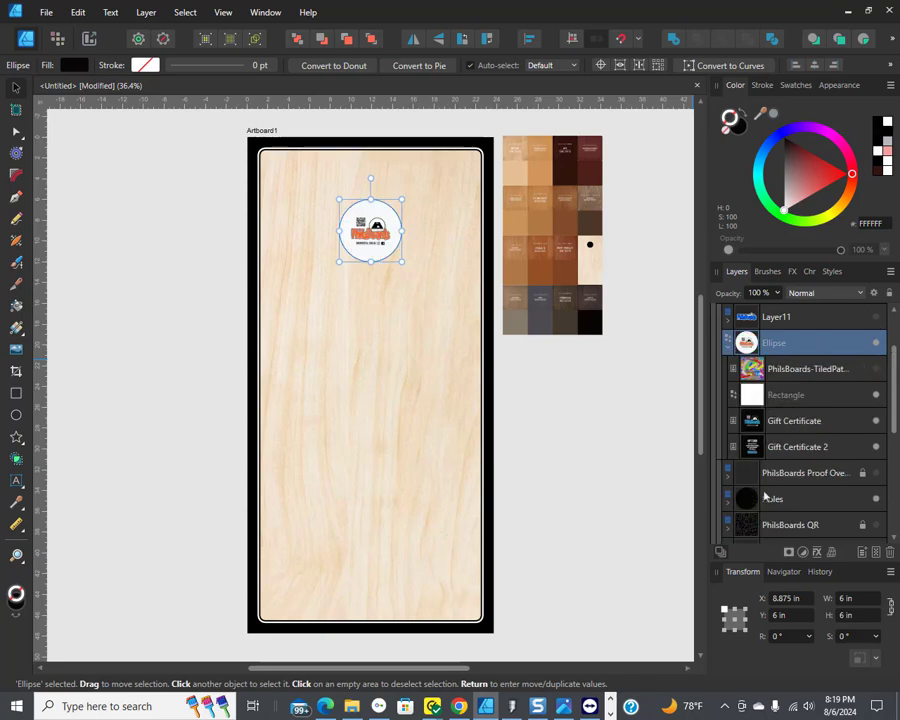
Step: Show the 7 INCH ring layer in the Holes group
{"action": "left_click", "coordinate": [728, 499]}
{"action": "scroll", "coordinate": [805, 448], "scroll_direction": "down", "scroll_amount": 2}
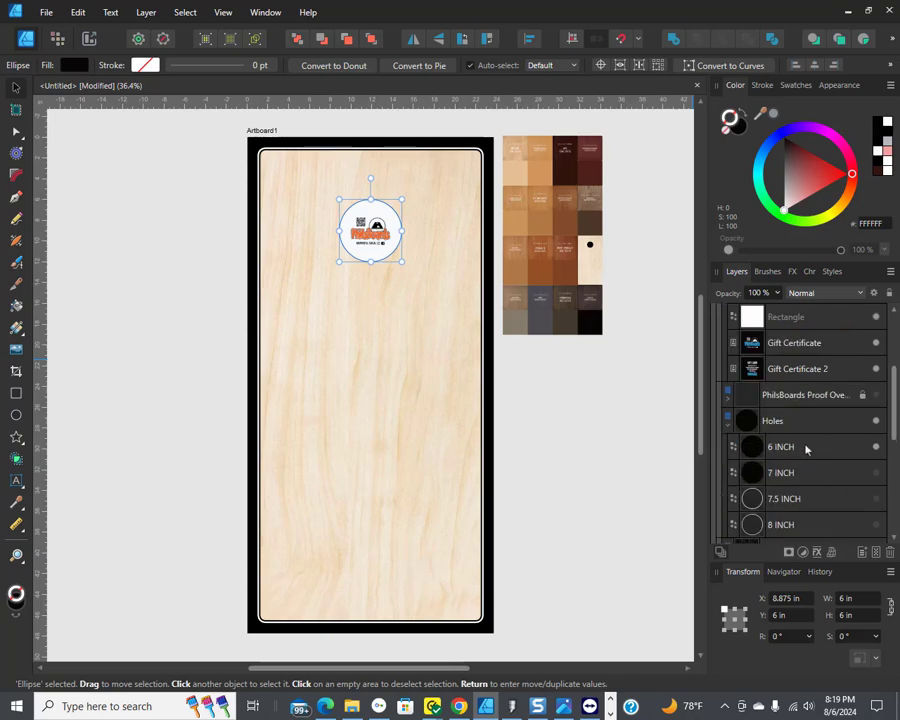
{"action": "left_click", "coordinate": [877, 474]}
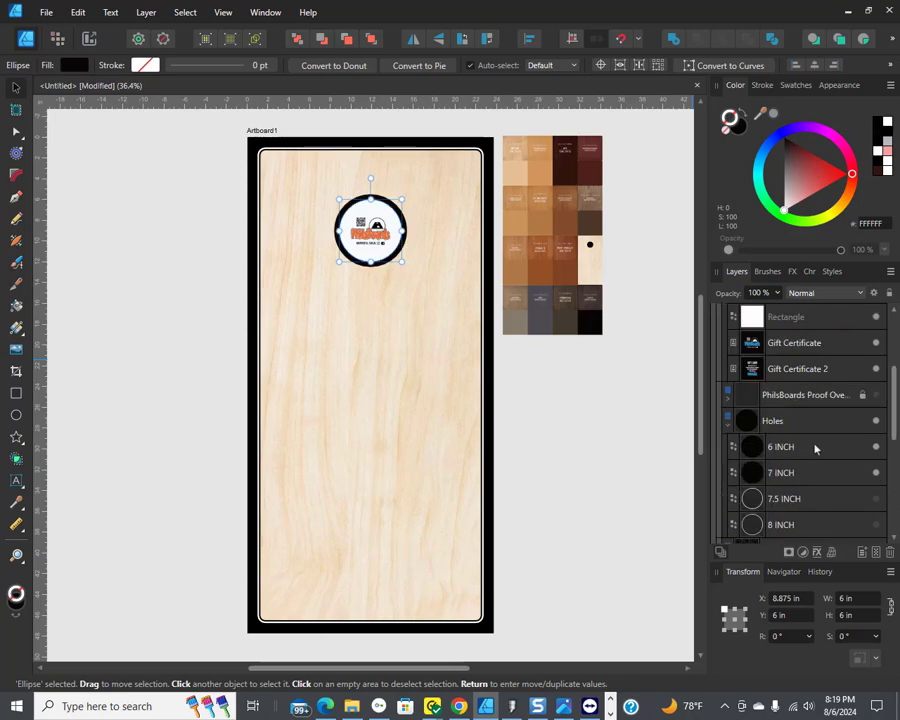
Step: Give the 6 INCH hole circle a white fill and no stroke
{"action": "left_click", "coordinate": [797, 450]}
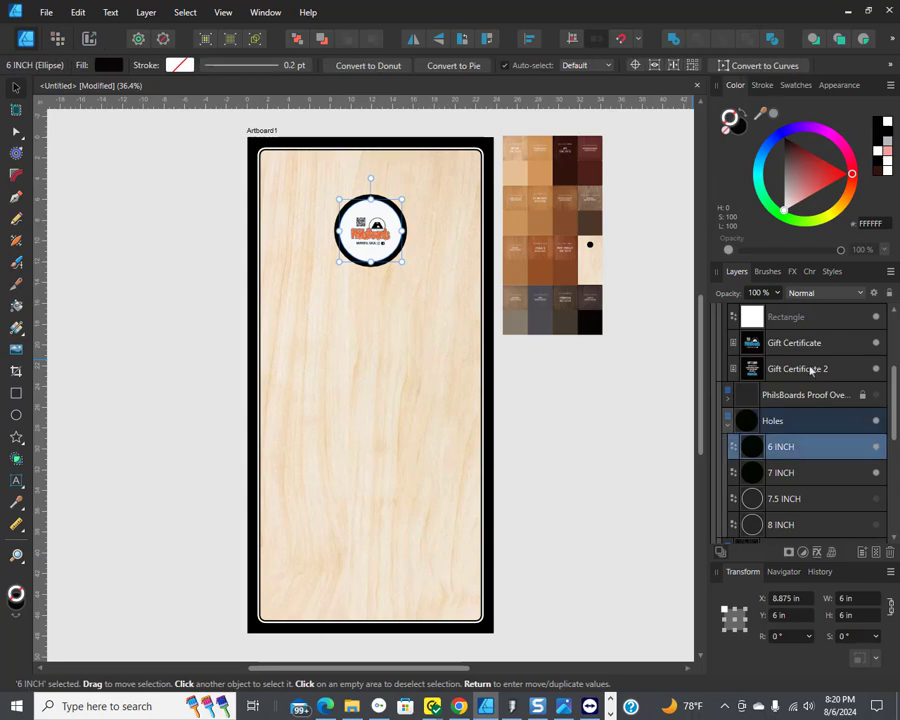
{"action": "left_click", "coordinate": [793, 222]}
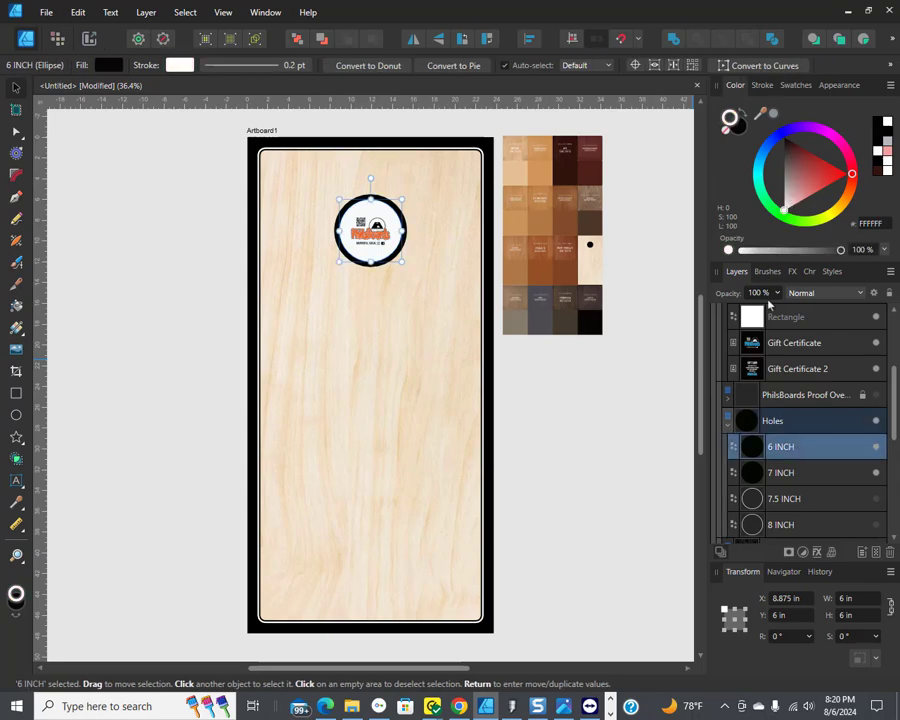
{"action": "left_click", "coordinate": [744, 116]}
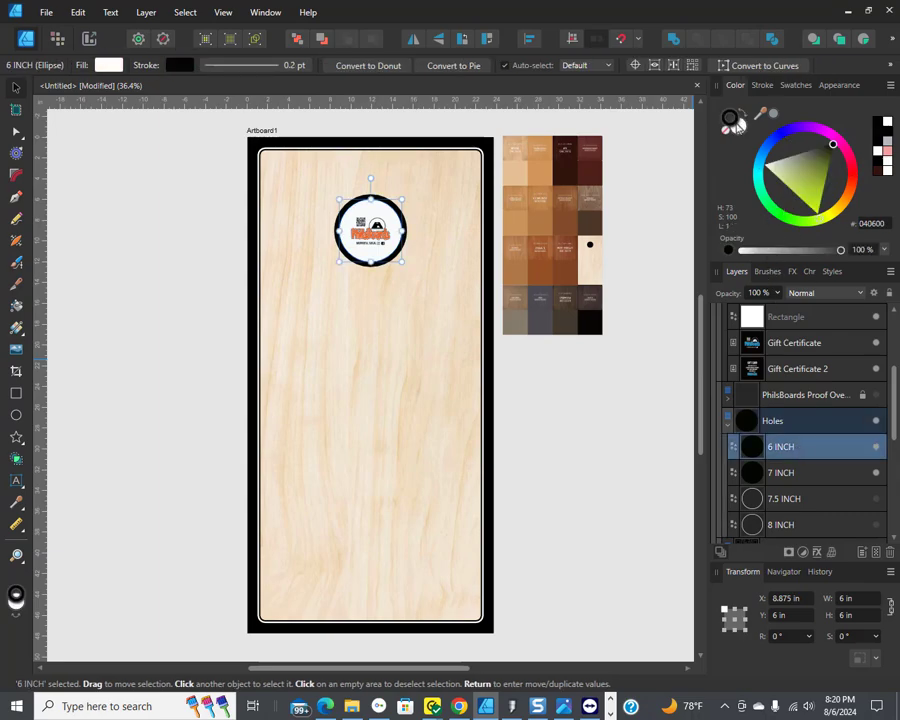
{"action": "left_click", "coordinate": [741, 139]}
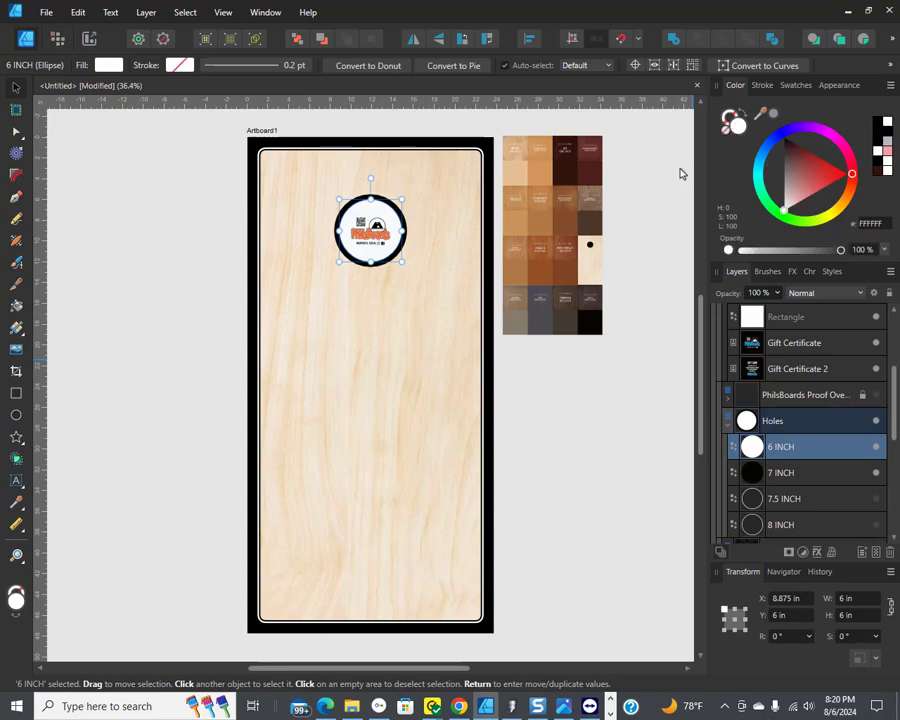
Step: Hide the Border Inside, Border Middle and Border Outside 1" layers
{"action": "left_click", "coordinate": [729, 425]}
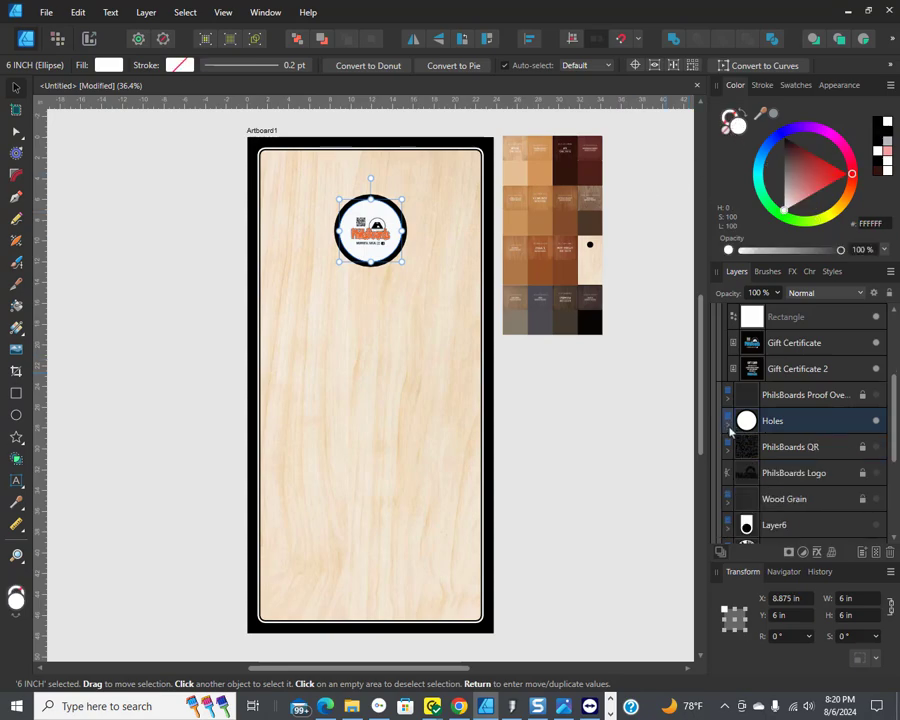
{"action": "scroll", "coordinate": [736, 436], "scroll_direction": "down", "scroll_amount": 3}
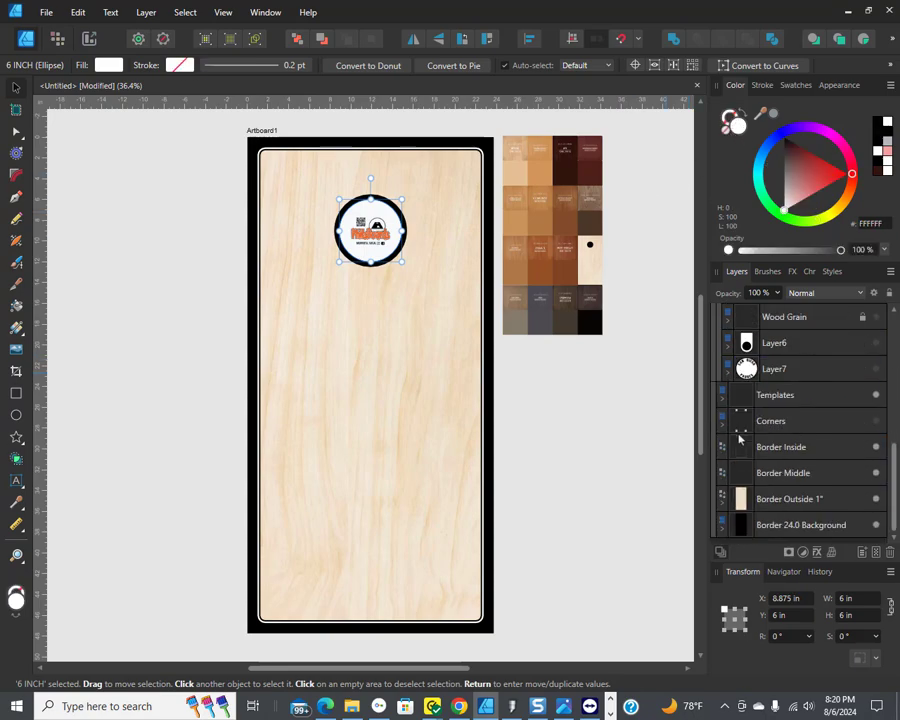
{"action": "scroll", "coordinate": [741, 363], "scroll_direction": "up", "scroll_amount": 3}
{"action": "left_click", "coordinate": [728, 377]}
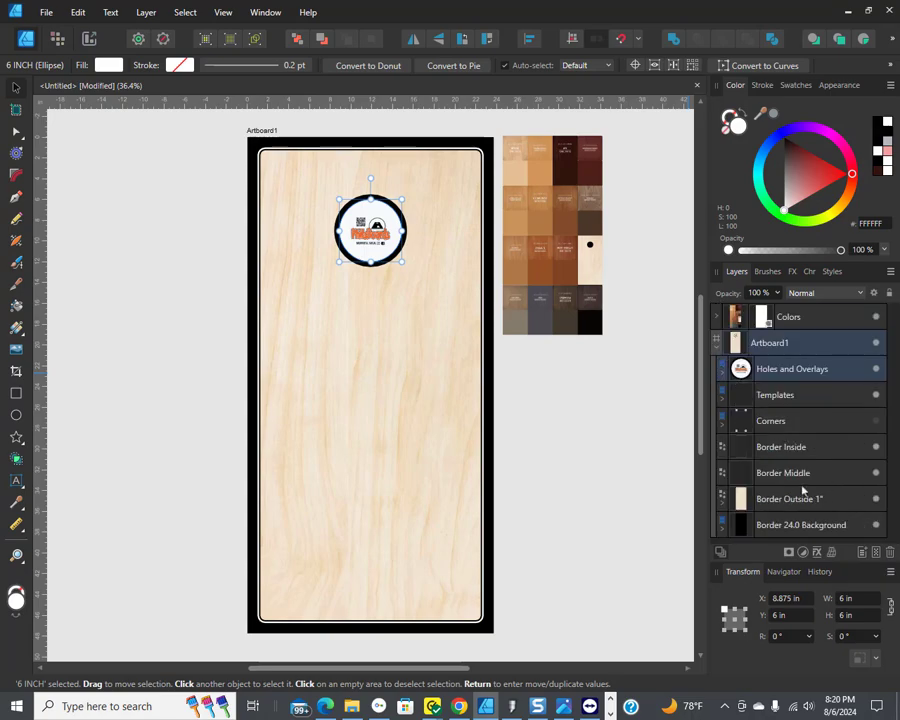
{"action": "left_click", "coordinate": [875, 447]}
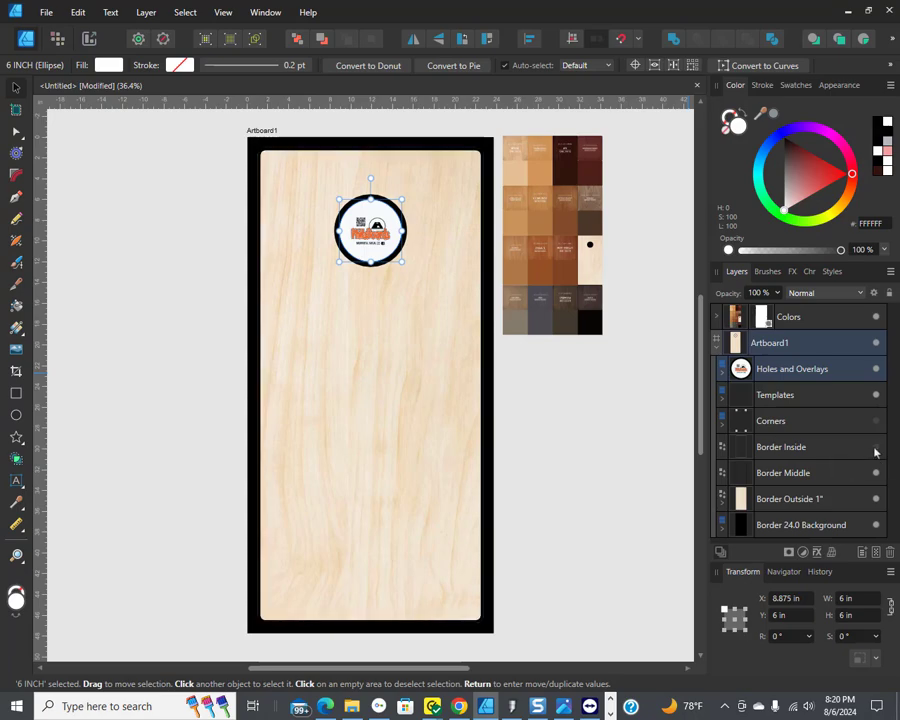
{"action": "left_click", "coordinate": [875, 473]}
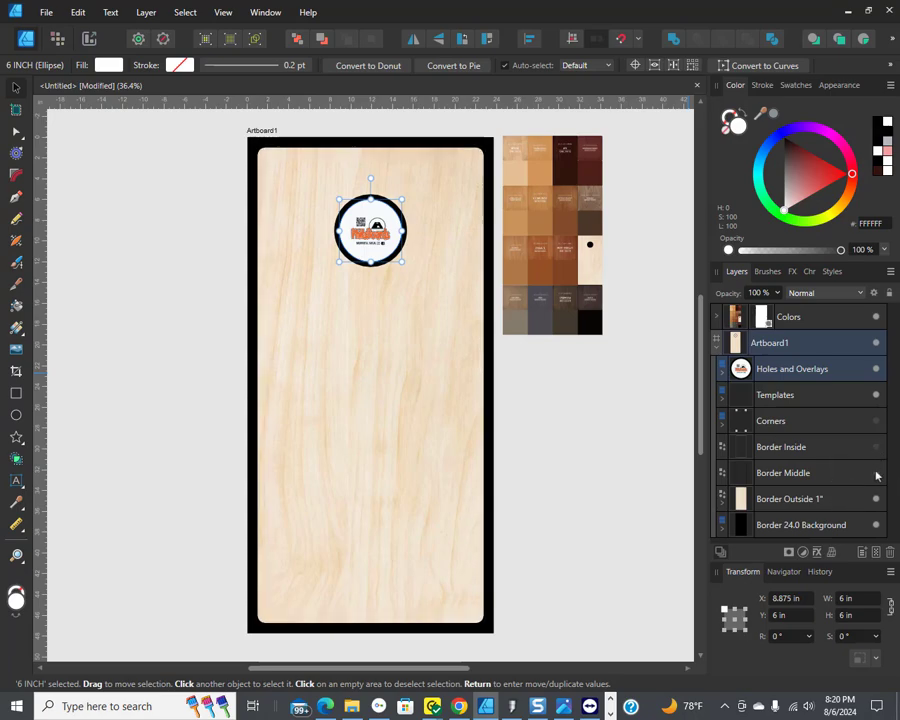
{"action": "left_click", "coordinate": [876, 499]}
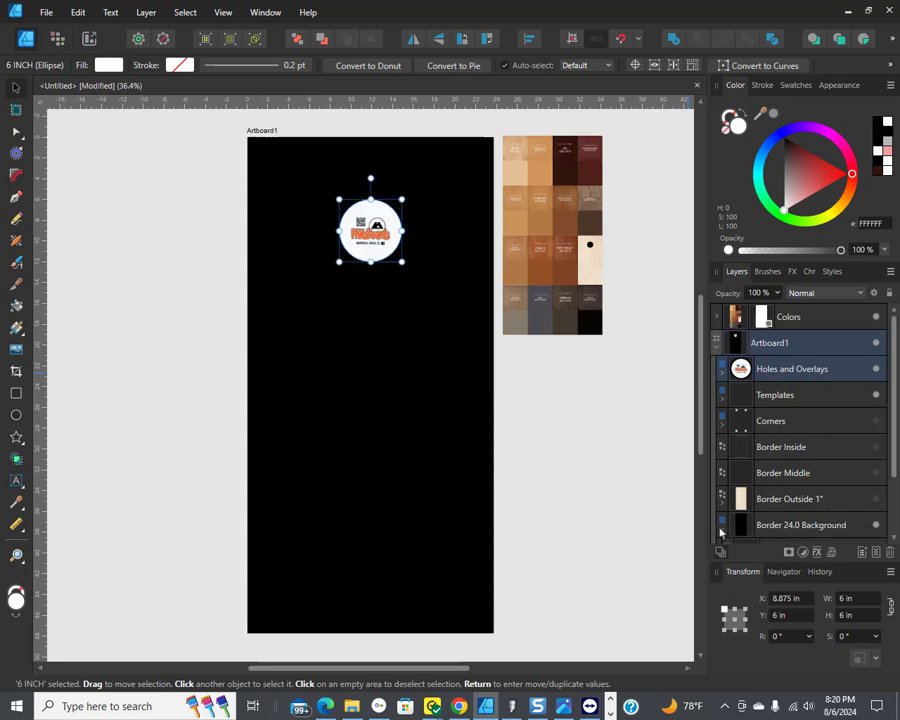
Step: Hide the black Background layer and show the Baltic Birch wood layer in the background group
{"action": "scroll", "coordinate": [746, 507], "scroll_direction": "down", "scroll_amount": 3}
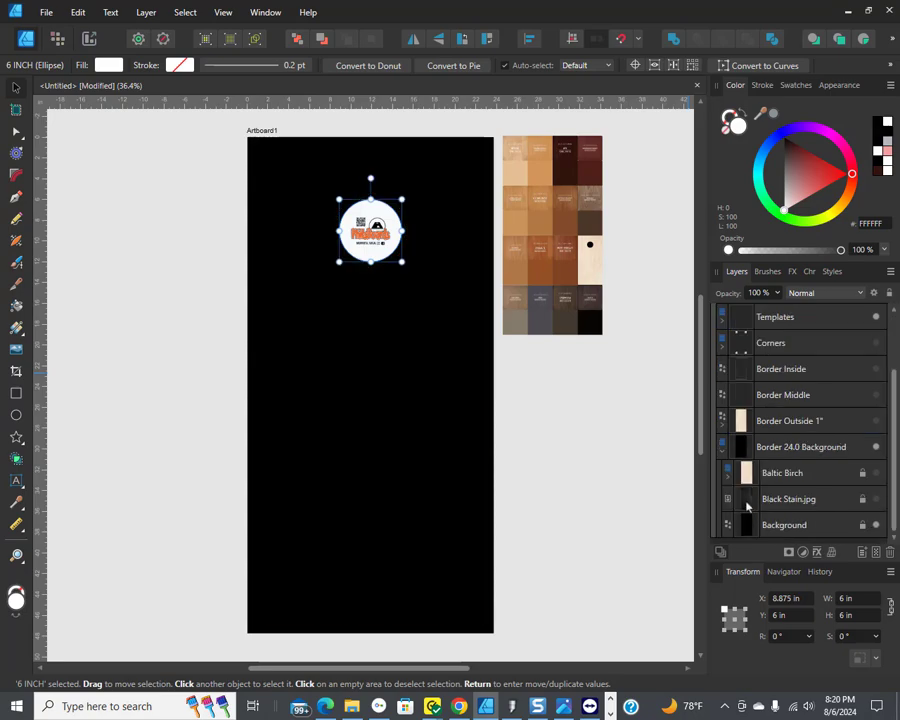
{"action": "left_click", "coordinate": [877, 525]}
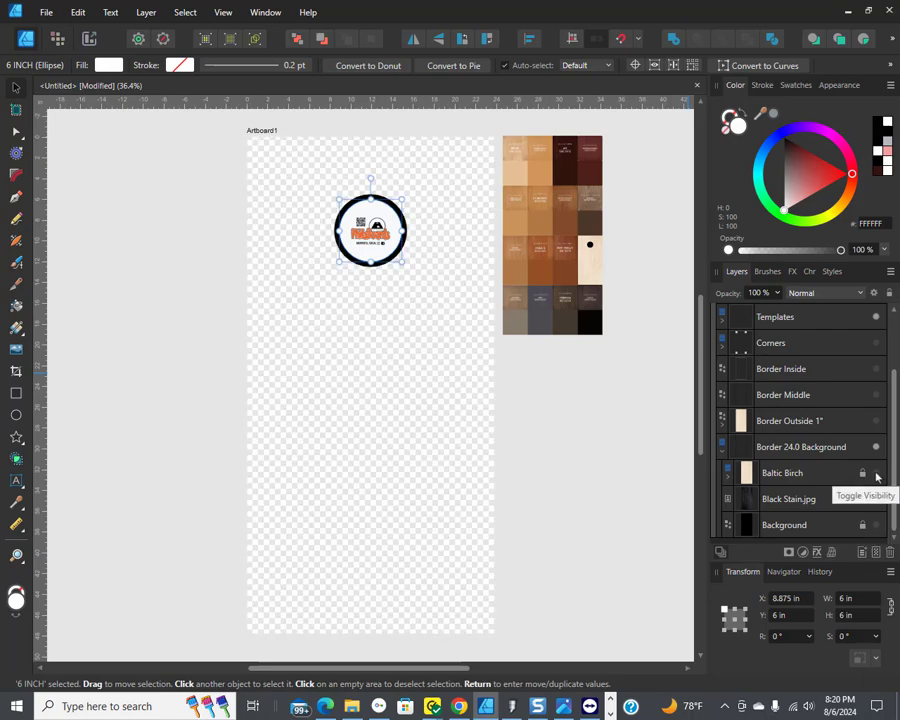
{"action": "left_click", "coordinate": [876, 473]}
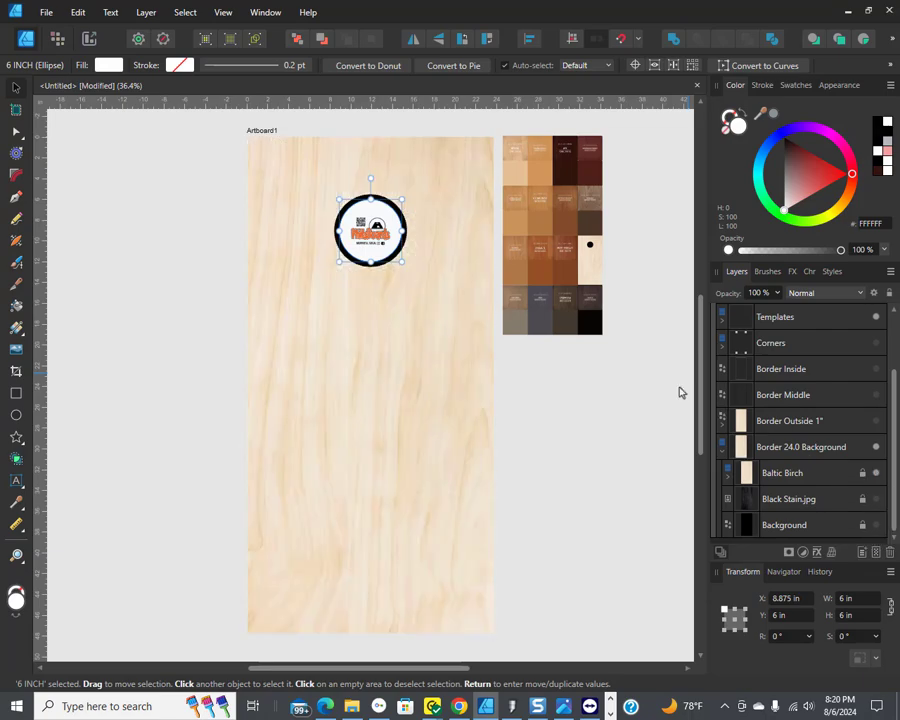
Step: Review the document setup's color format, margins and dimensions settings
{"action": "left_click", "coordinate": [46, 12]}
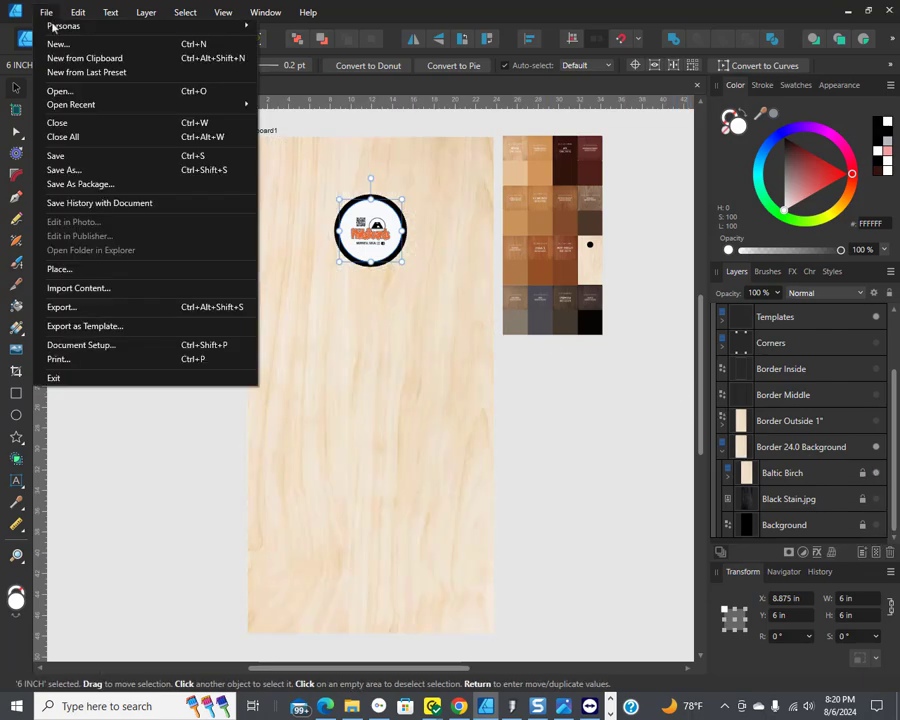
{"action": "left_click", "coordinate": [113, 346]}
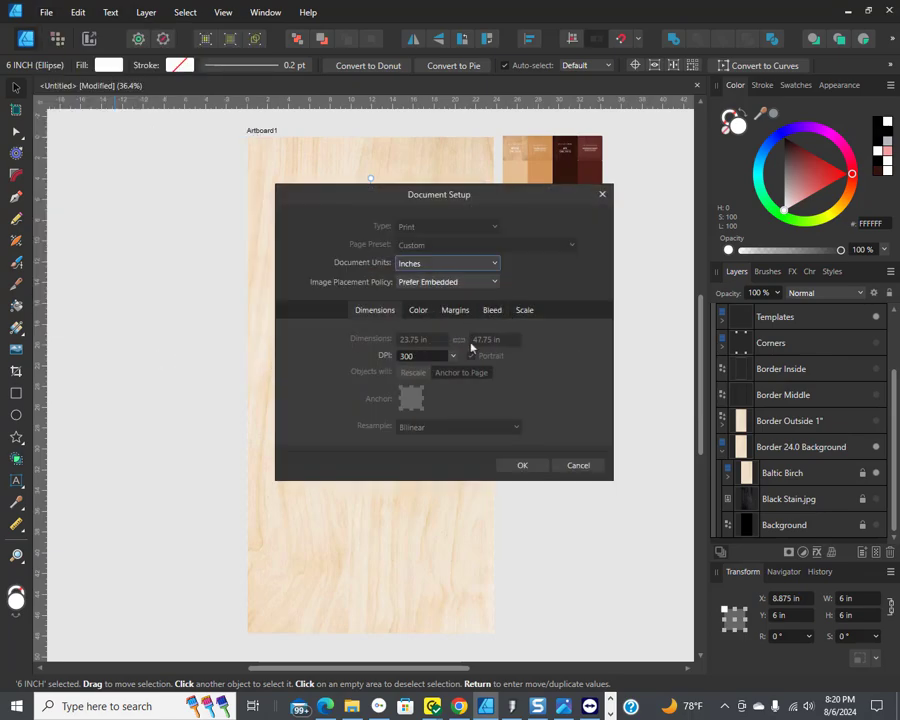
{"action": "left_click", "coordinate": [418, 310]}
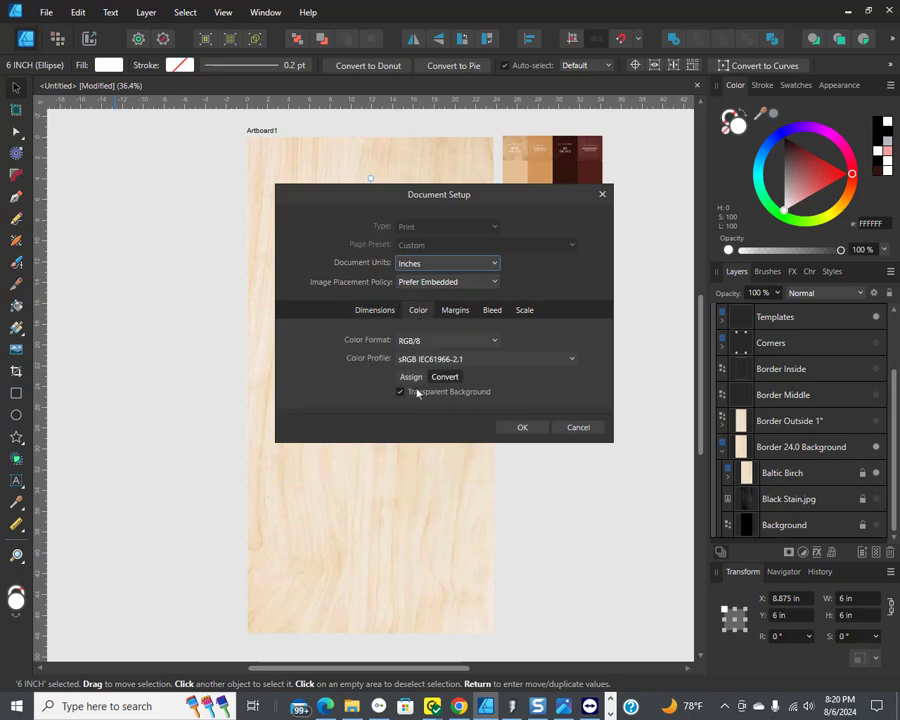
{"action": "left_click", "coordinate": [428, 341]}
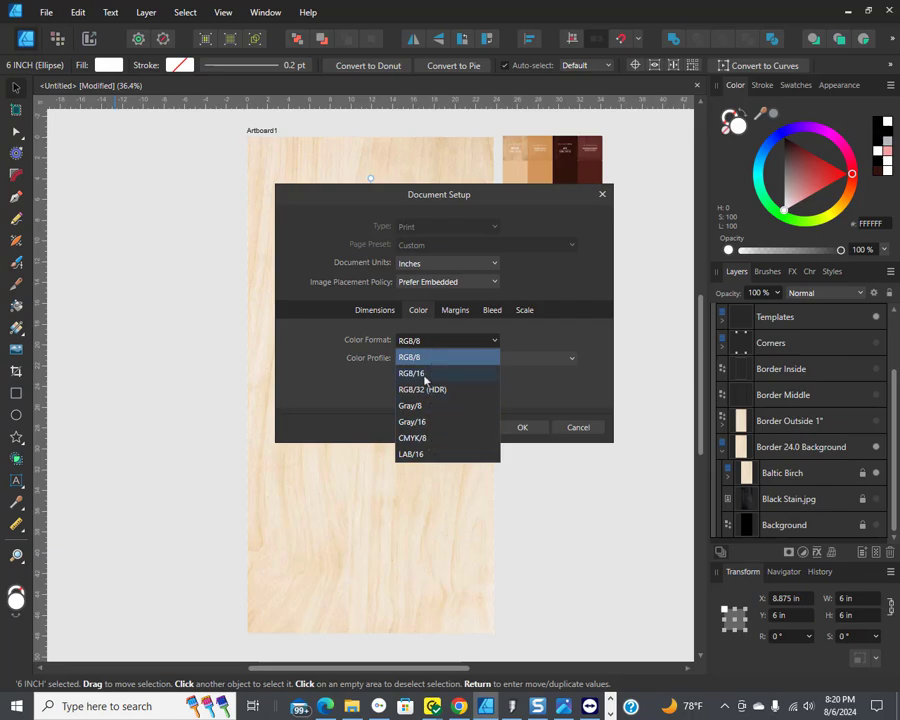
{"action": "left_click", "coordinate": [420, 357]}
{"action": "left_click", "coordinate": [456, 310]}
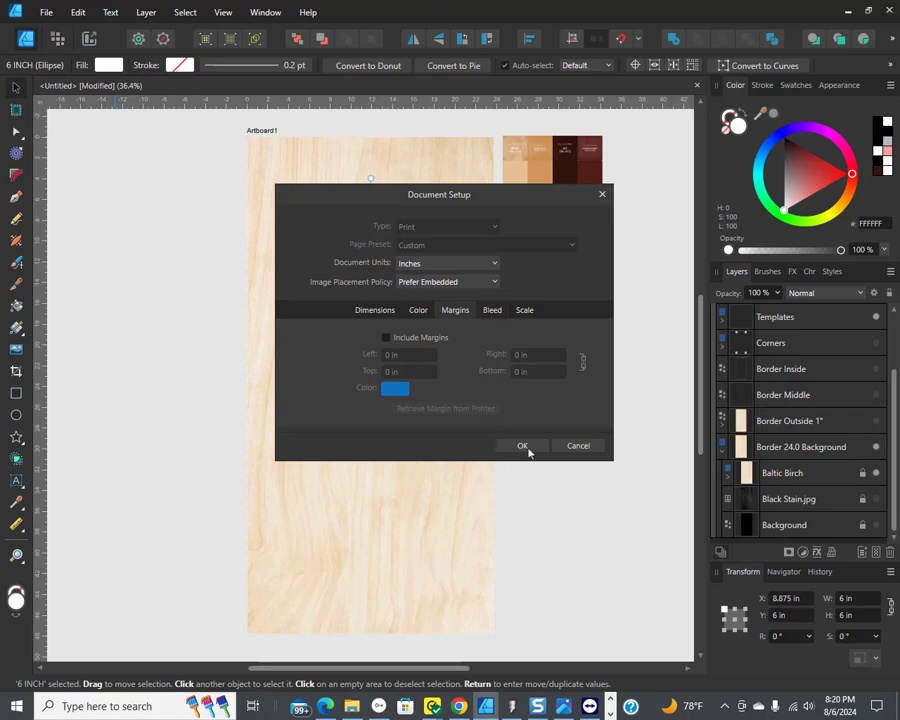
{"action": "left_click", "coordinate": [376, 310]}
{"action": "left_click", "coordinate": [518, 462]}
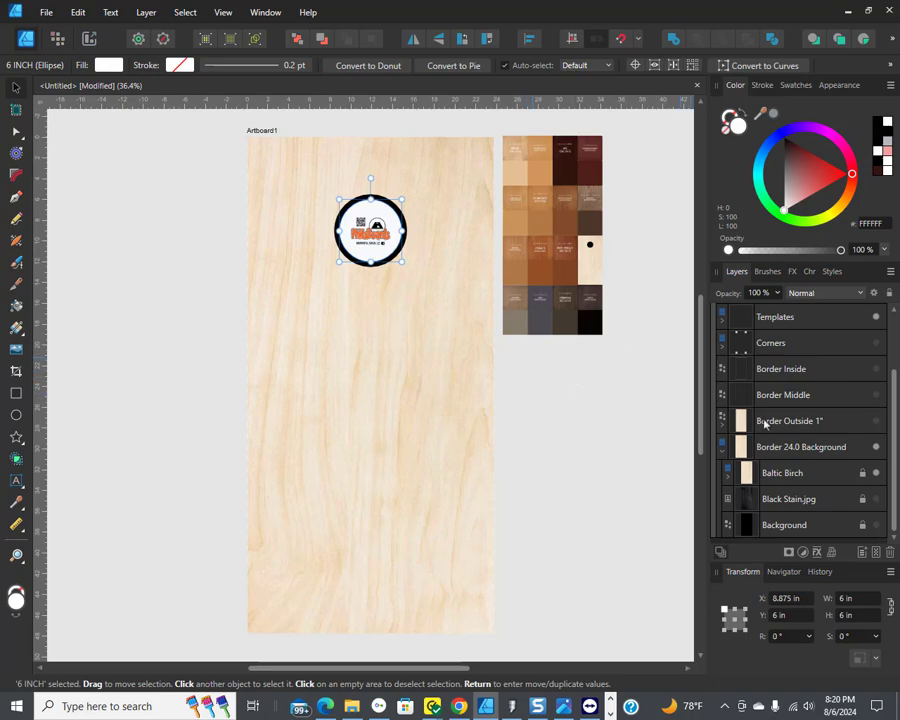
Step: Show the thin blue line flag layer in the Templates' Flags group and flip it horizontally
{"action": "scroll", "coordinate": [747, 450], "scroll_direction": "up", "scroll_amount": 2}
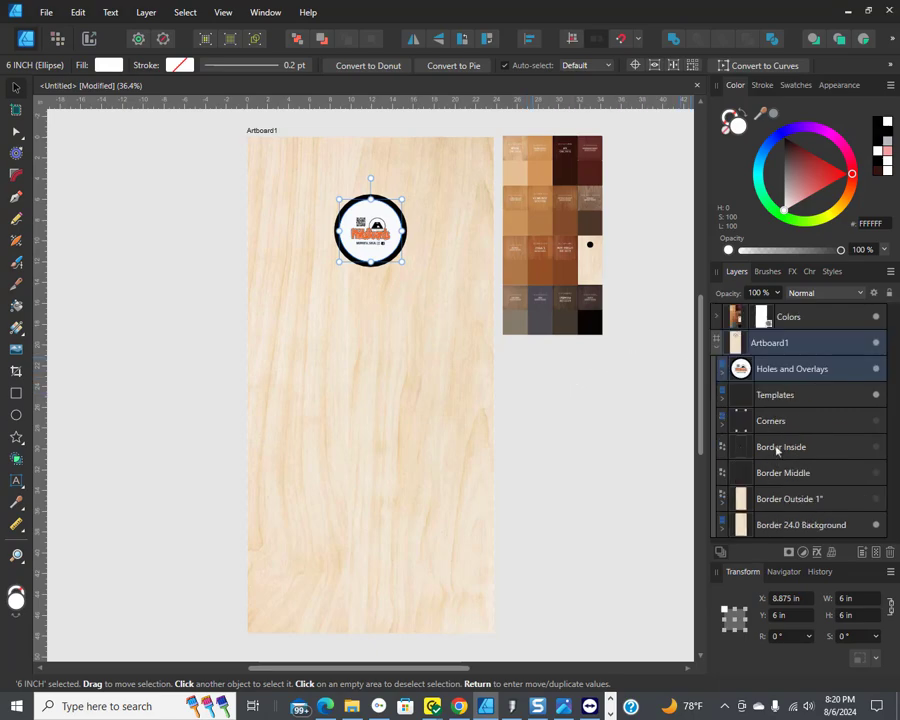
{"action": "left_click", "coordinate": [721, 400]}
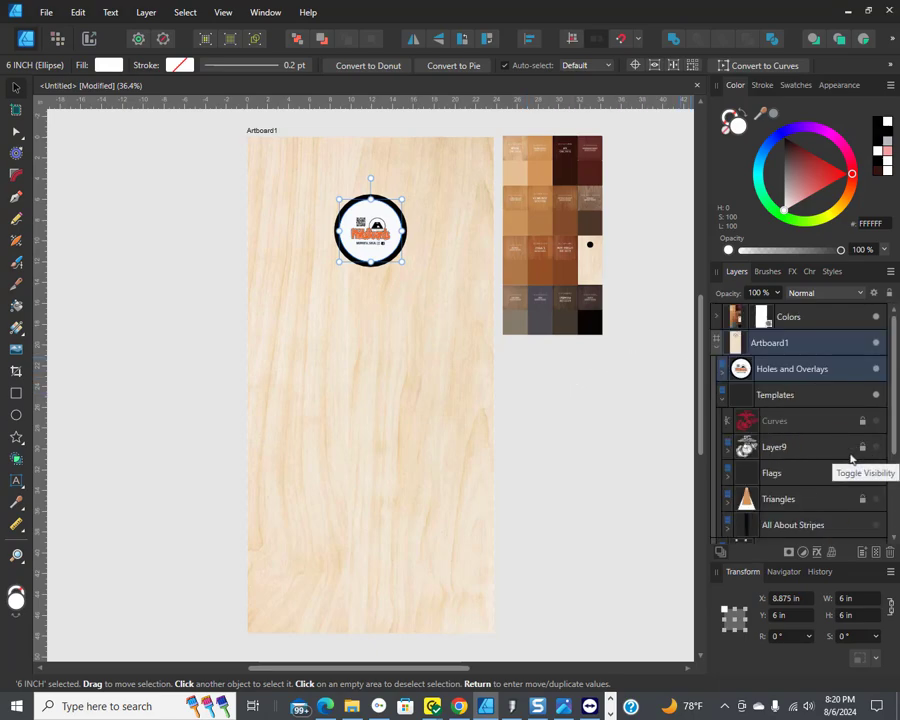
{"action": "scroll", "coordinate": [851, 458], "scroll_direction": "down", "scroll_amount": 3}
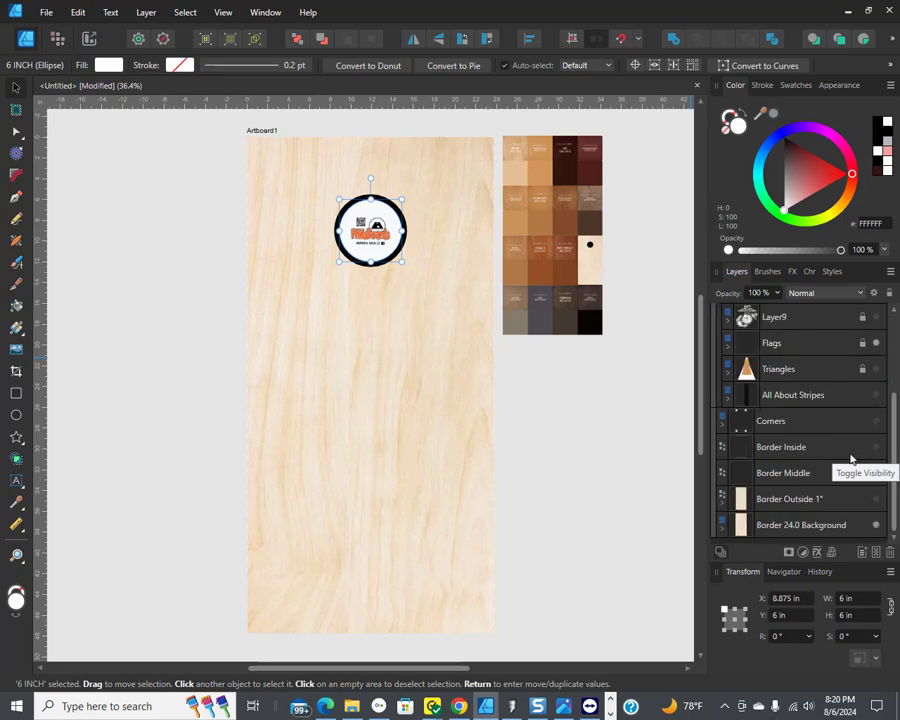
{"action": "left_click", "coordinate": [728, 349]}
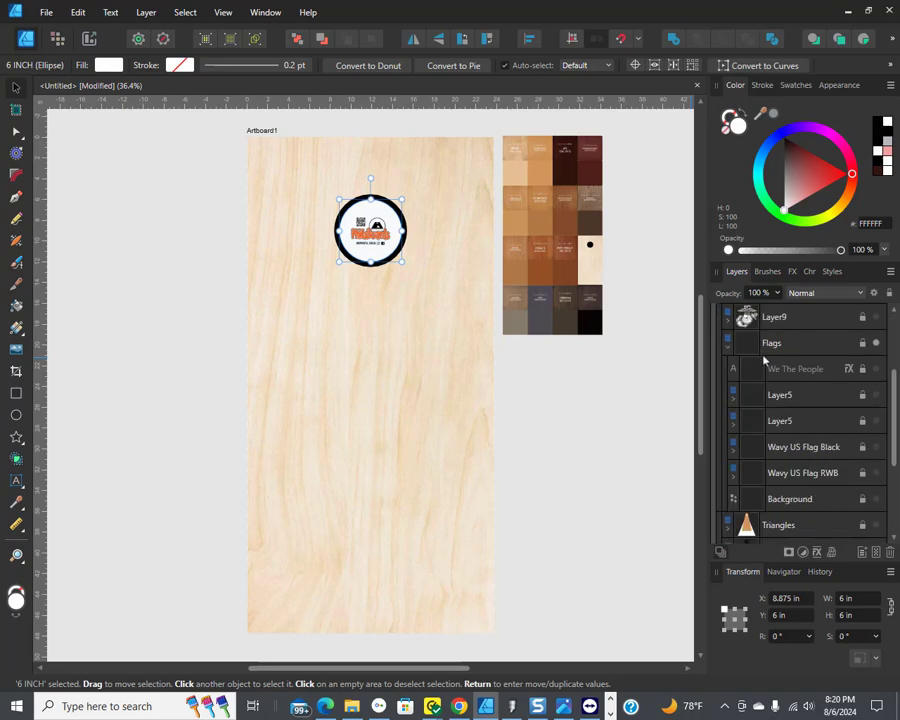
{"action": "left_click", "coordinate": [877, 396]}
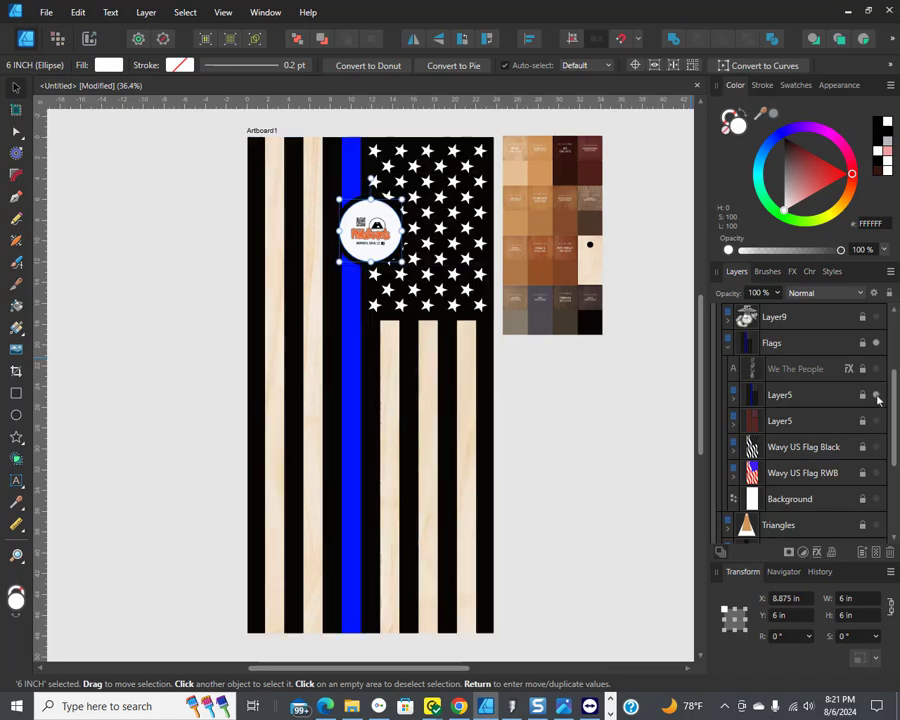
{"action": "left_click", "coordinate": [801, 400]}
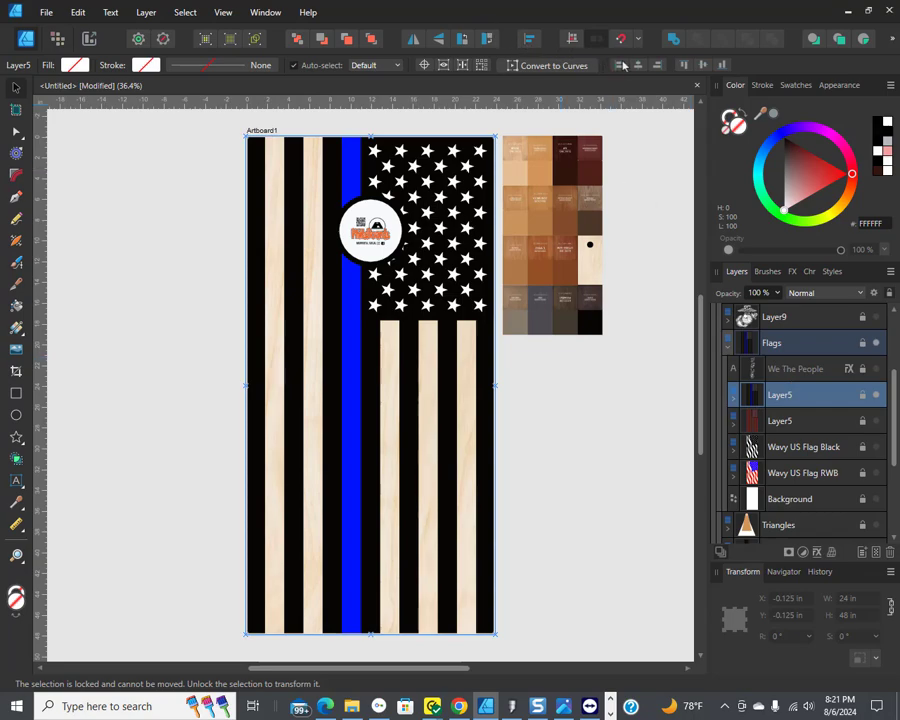
{"action": "left_click", "coordinate": [412, 40]}
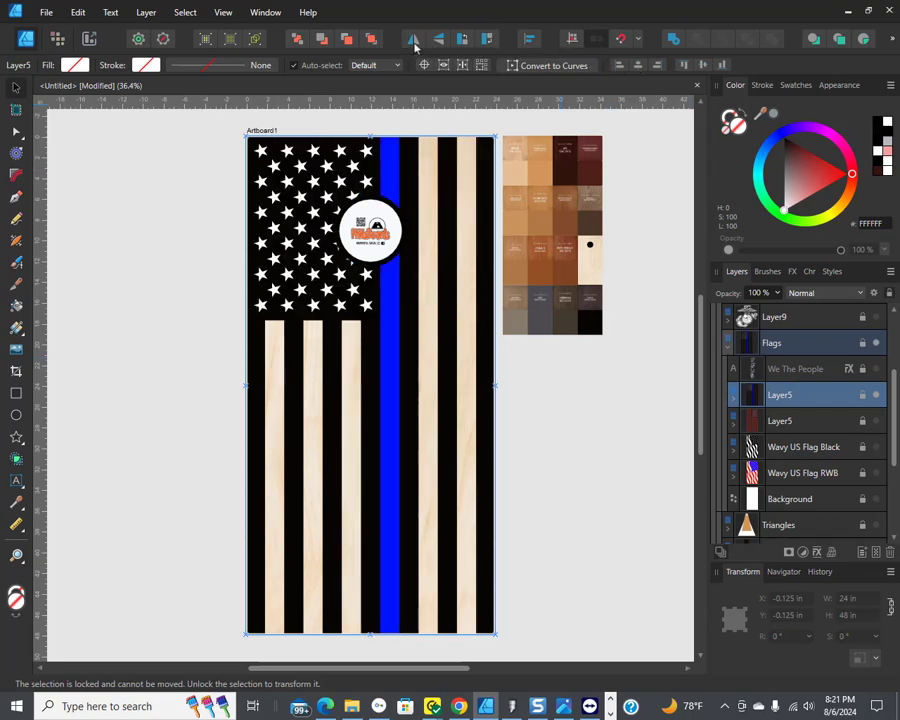
Step: Hide the blue stripe rectangle inside the thin blue line flag layer
{"action": "left_click", "coordinate": [736, 400]}
{"action": "left_click", "coordinate": [818, 500]}
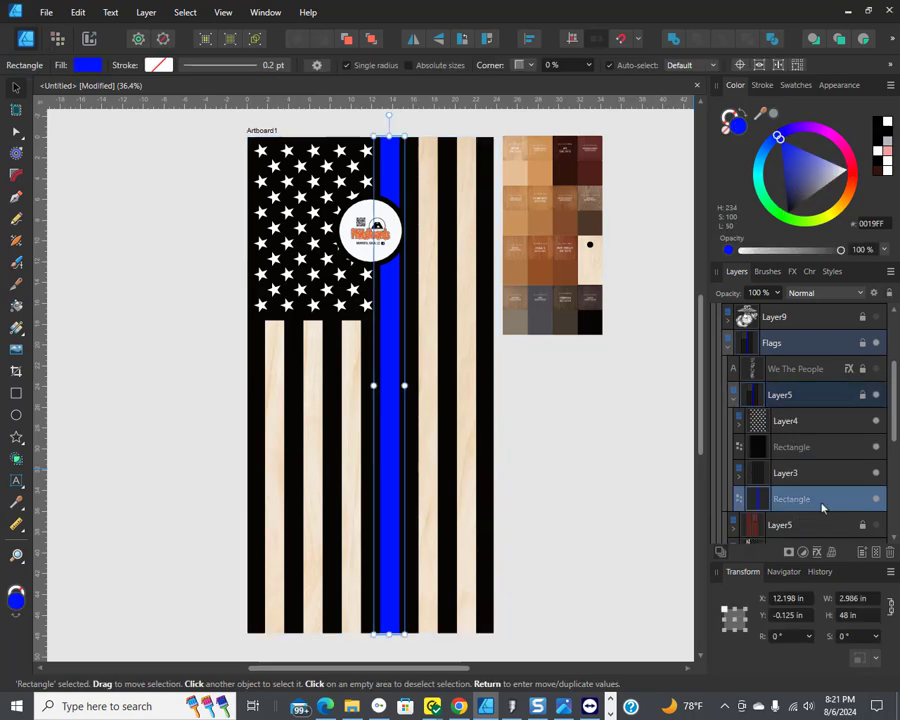
{"action": "left_click", "coordinate": [876, 499]}
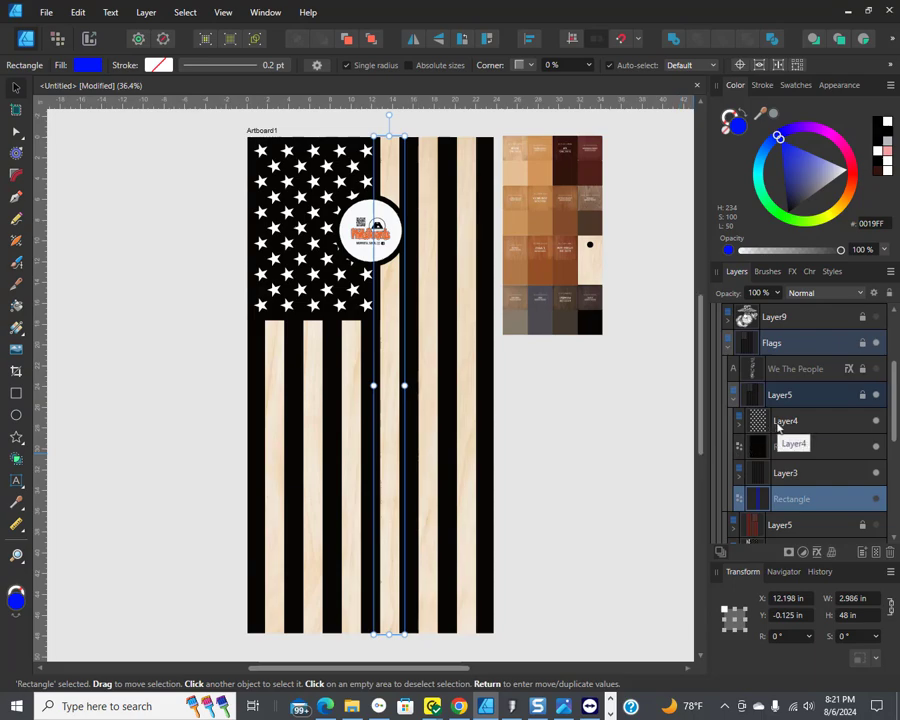
Step: Hide the thin blue line flag layer and show and select the red-and-white flag layer beneath it
{"action": "left_click", "coordinate": [737, 403]}
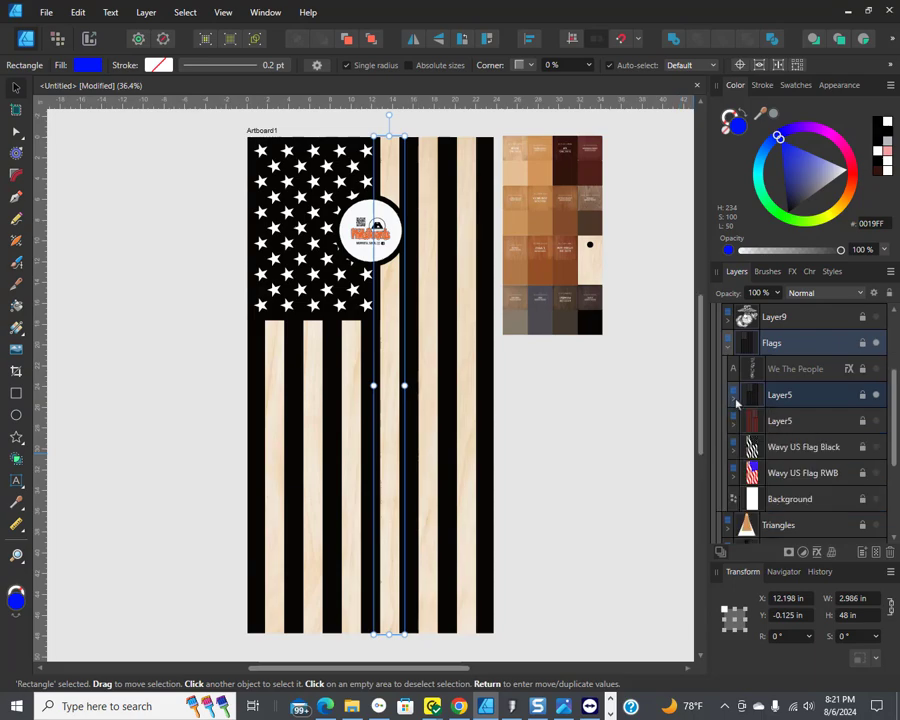
{"action": "left_click", "coordinate": [877, 399]}
{"action": "left_click", "coordinate": [877, 424]}
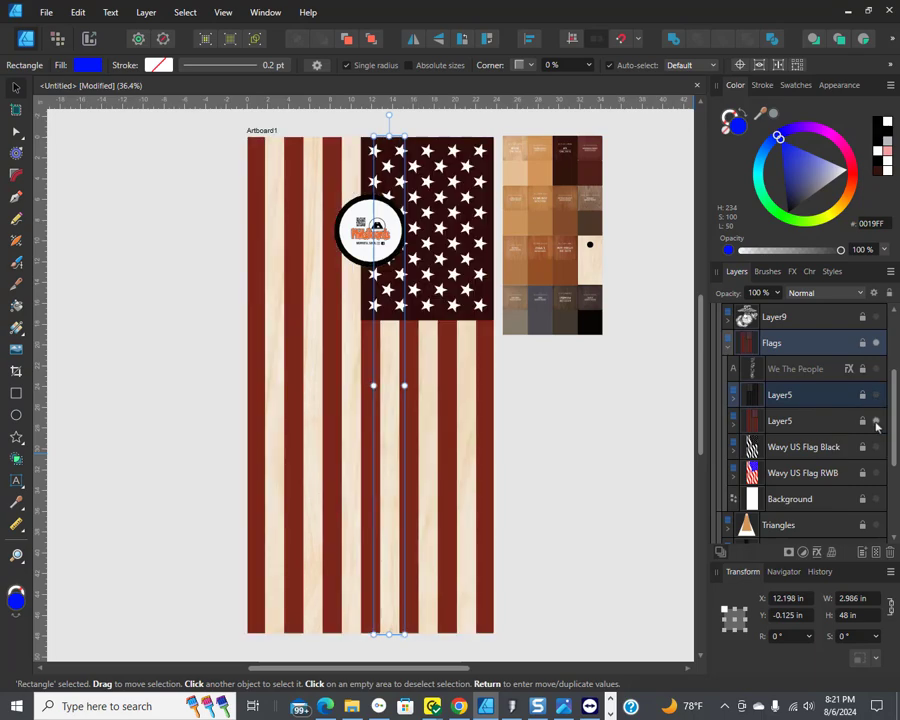
{"action": "left_click", "coordinate": [777, 420]}
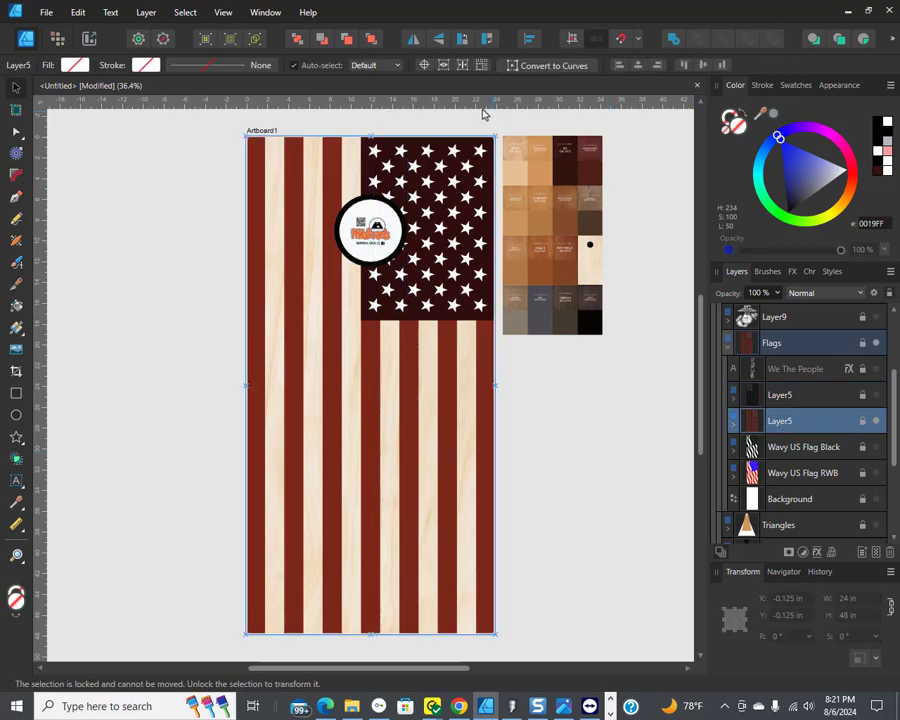
Step: Flip the red-and-white flag horizontally so the star field sits at the upper left
{"action": "left_click", "coordinate": [413, 38]}
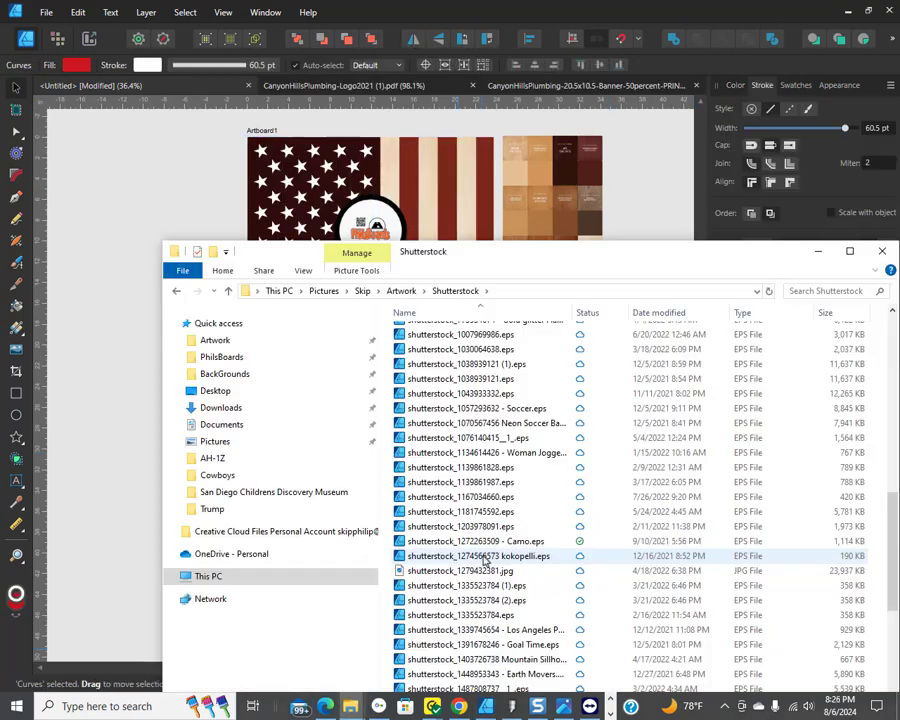
{"action": "left_click_drag", "start_coordinate": [487, 558], "coordinate": [176, 12]}
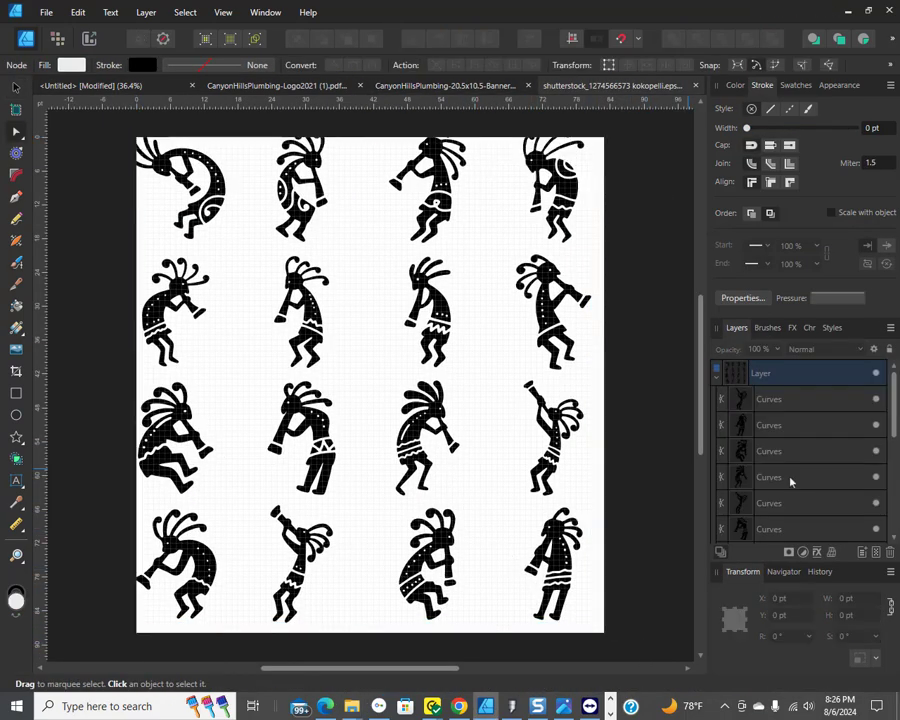
Step: Copy a kokopelli figure from the kokopelli document, paste it onto the artboard, and size it about 18.9 by 33.9 in over the lower board
{"action": "right_click", "coordinate": [768, 477]}
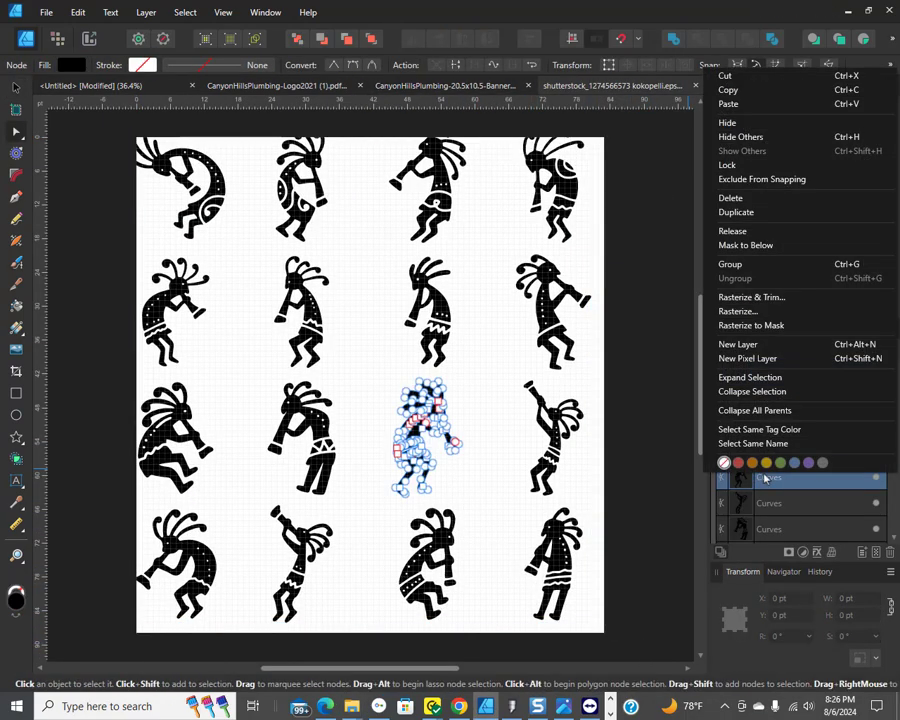
{"action": "left_click", "coordinate": [729, 91]}
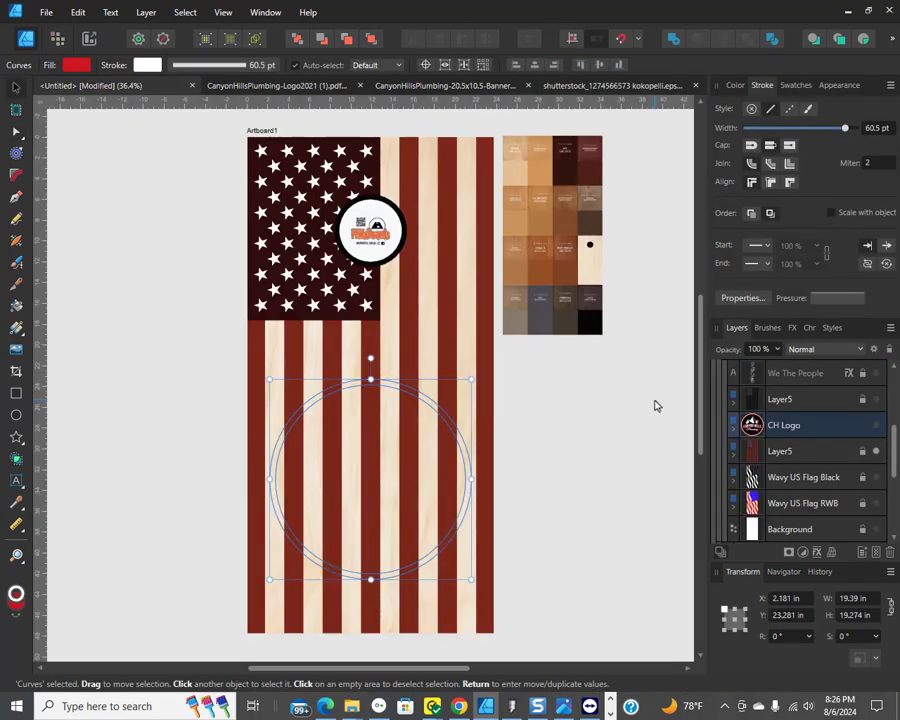
{"action": "left_click", "coordinate": [654, 401]}
{"action": "scroll", "coordinate": [746, 462], "scroll_direction": "up", "scroll_amount": 5}
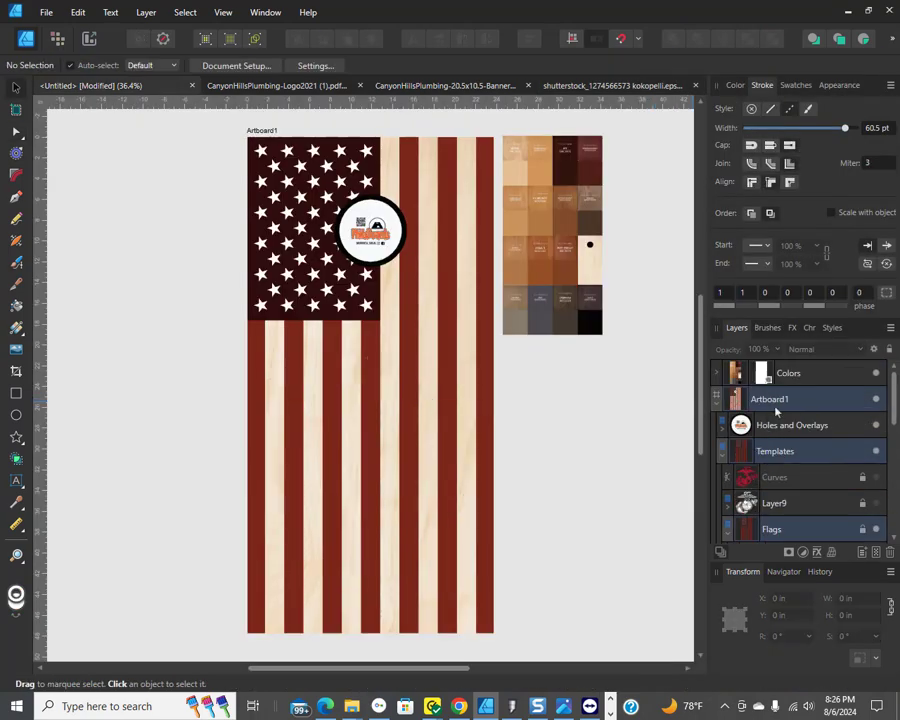
{"action": "left_click", "coordinate": [730, 402]}
{"action": "key", "text": "ctrl+v"}
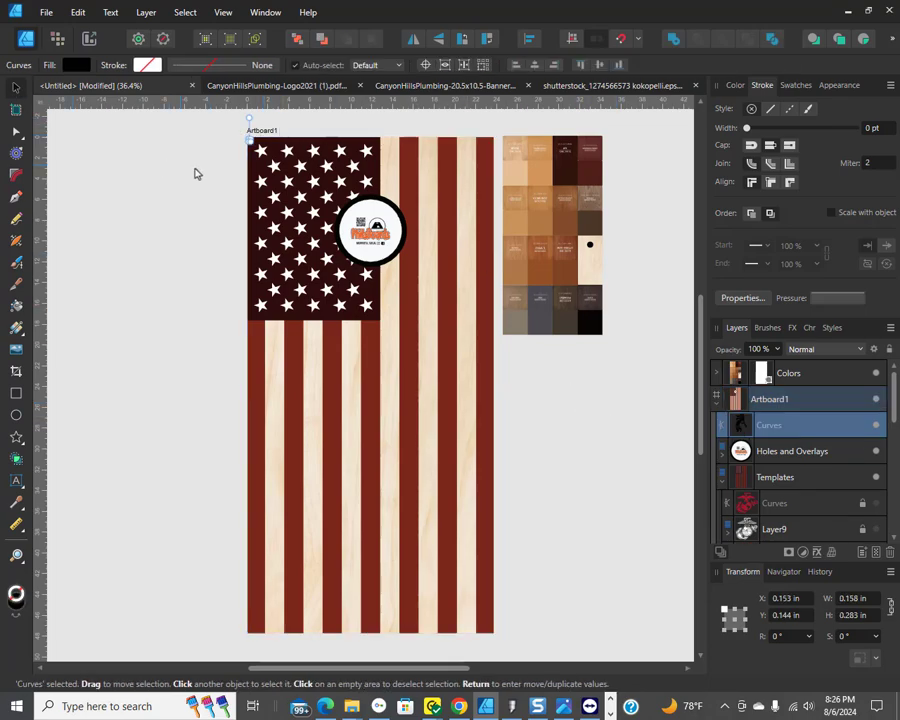
{"action": "left_click_drag", "start_coordinate": [249, 141], "coordinate": [484, 561]}
{"action": "left_click_drag", "start_coordinate": [308, 419], "coordinate": [313, 492]}
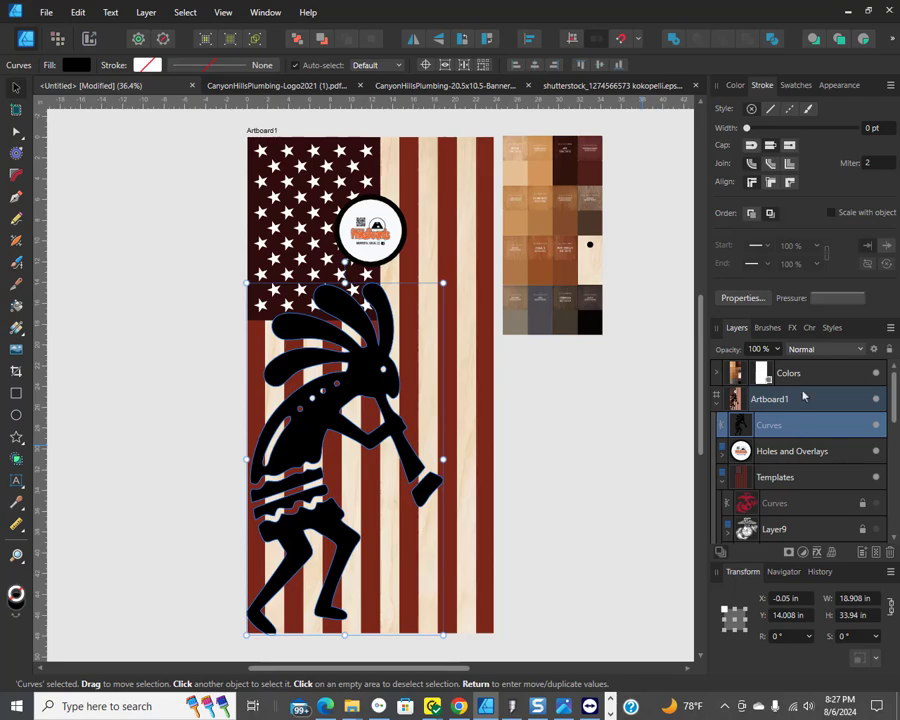
Step: Give the kokopelli a white outside stroke about 23.9 pt wide
{"action": "left_click_drag", "start_coordinate": [747, 129], "coordinate": [829, 141]}
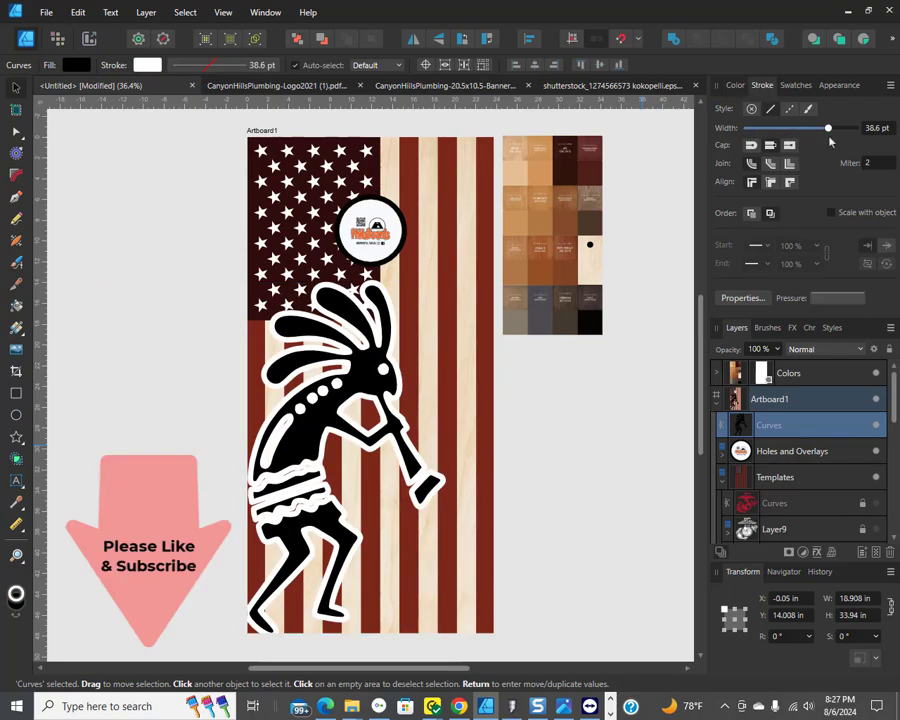
{"action": "left_click", "coordinate": [791, 183]}
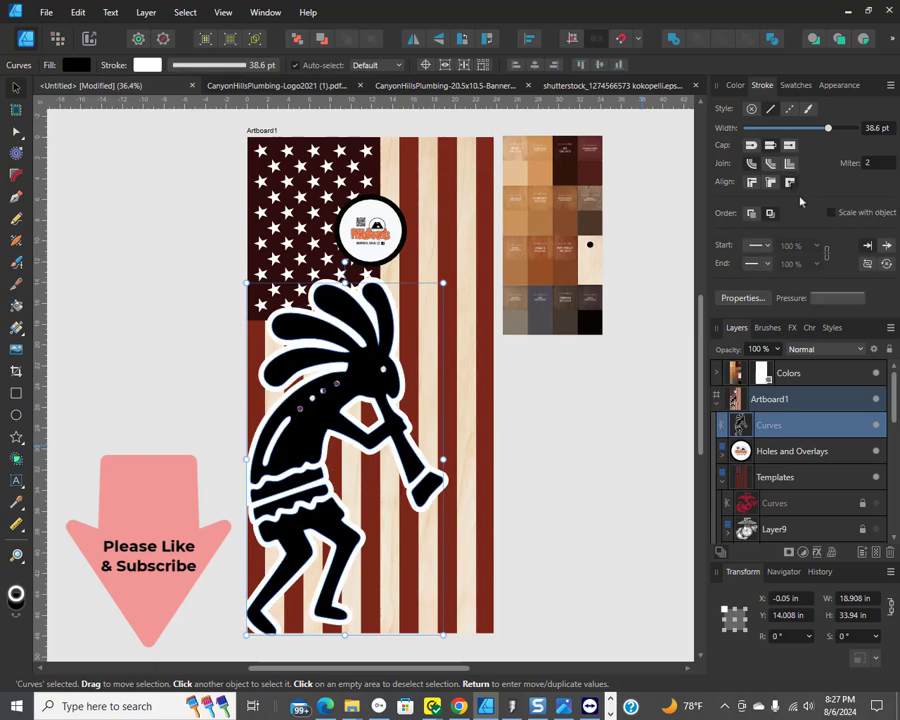
{"action": "mouse_move", "coordinate": [813, 140]}
{"action": "left_mouse_down"}
{"action": "mouse_move", "coordinate": [798, 139]}
{"action": "mouse_move", "coordinate": [806, 138]}
{"action": "left_mouse_up"}
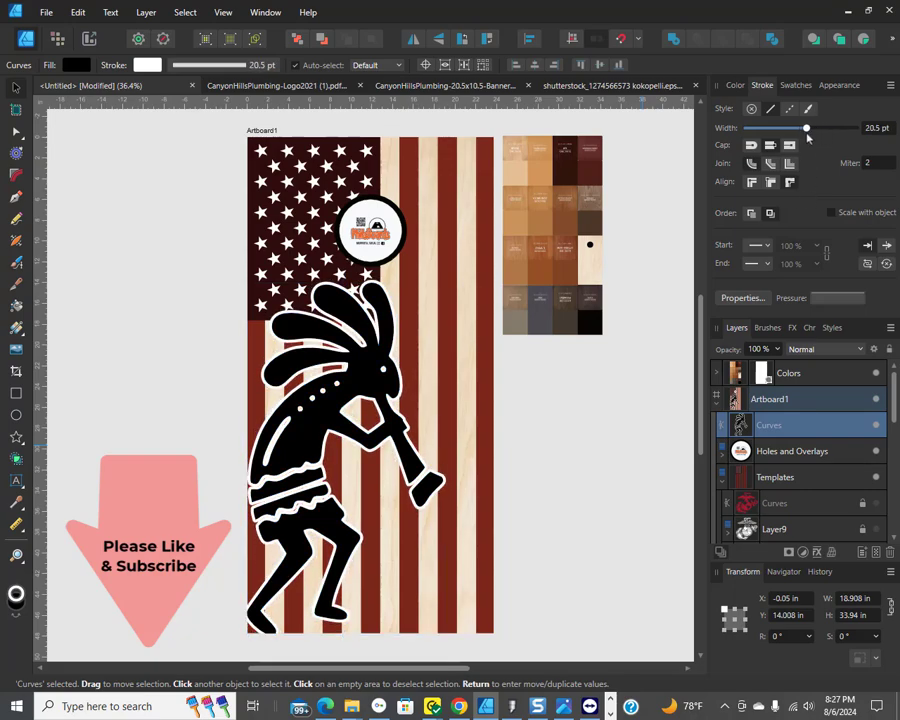
{"action": "mouse_move", "coordinate": [808, 138]}
{"action": "left_mouse_down"}
{"action": "mouse_move", "coordinate": [798, 138]}
{"action": "mouse_move", "coordinate": [823, 140]}
{"action": "mouse_move", "coordinate": [796, 139]}
{"action": "mouse_move", "coordinate": [812, 148]}
{"action": "left_mouse_up"}
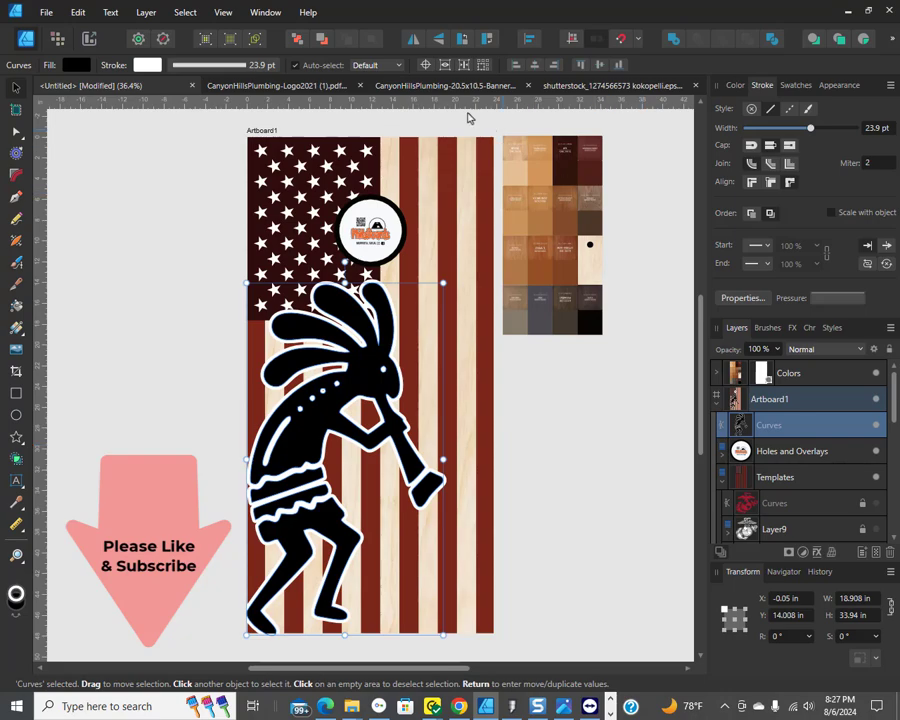
Step: Expand the kokopelli's stroke and give the expanded outline a red outside stroke of 19.9 pt
{"action": "left_click", "coordinate": [140, 16]}
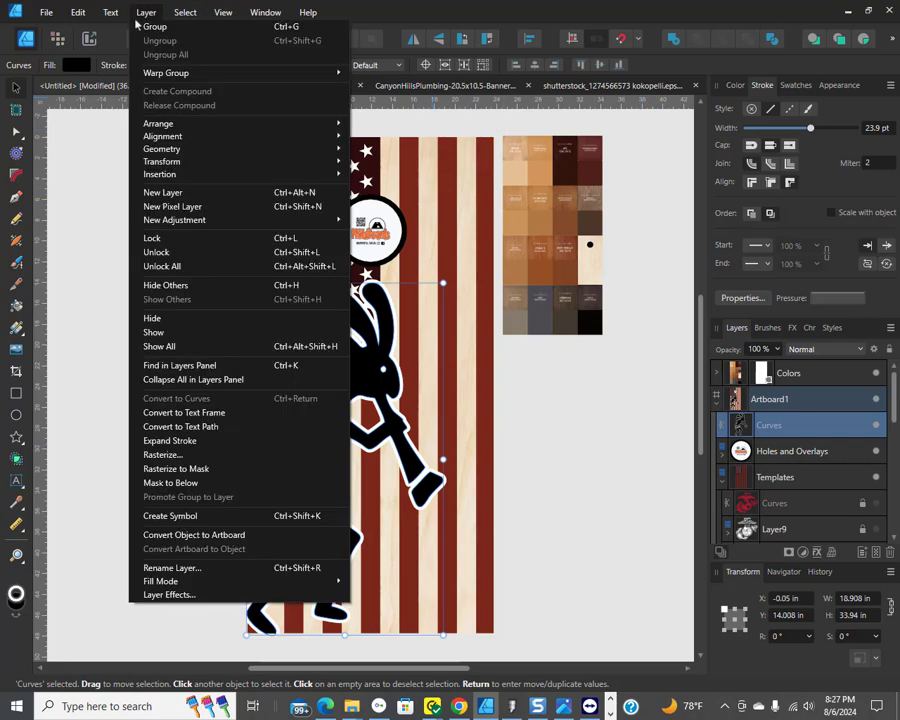
{"action": "left_click", "coordinate": [193, 443]}
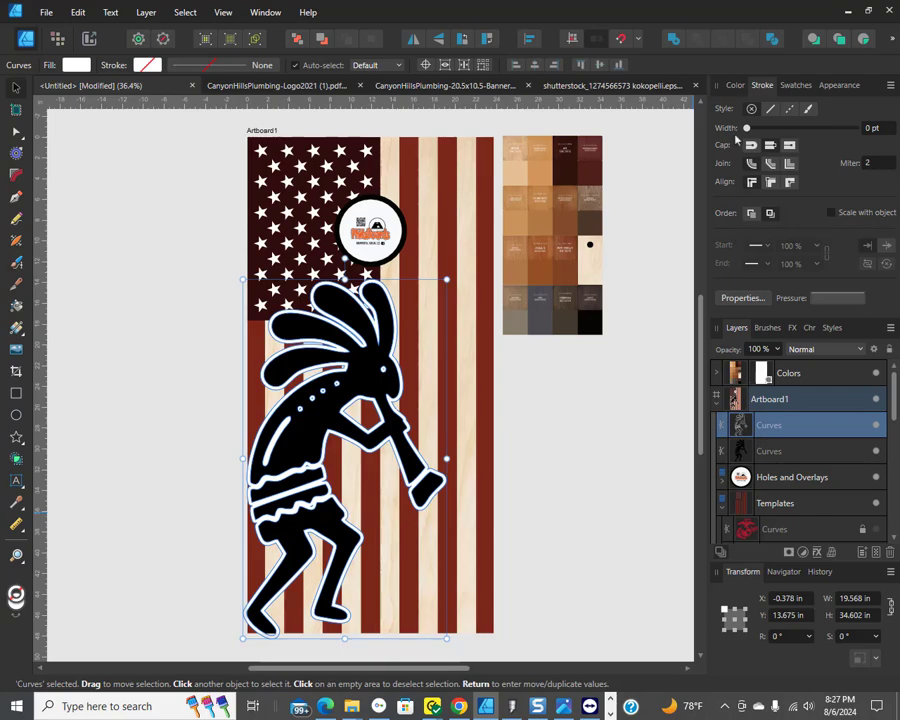
{"action": "left_click", "coordinate": [735, 85]}
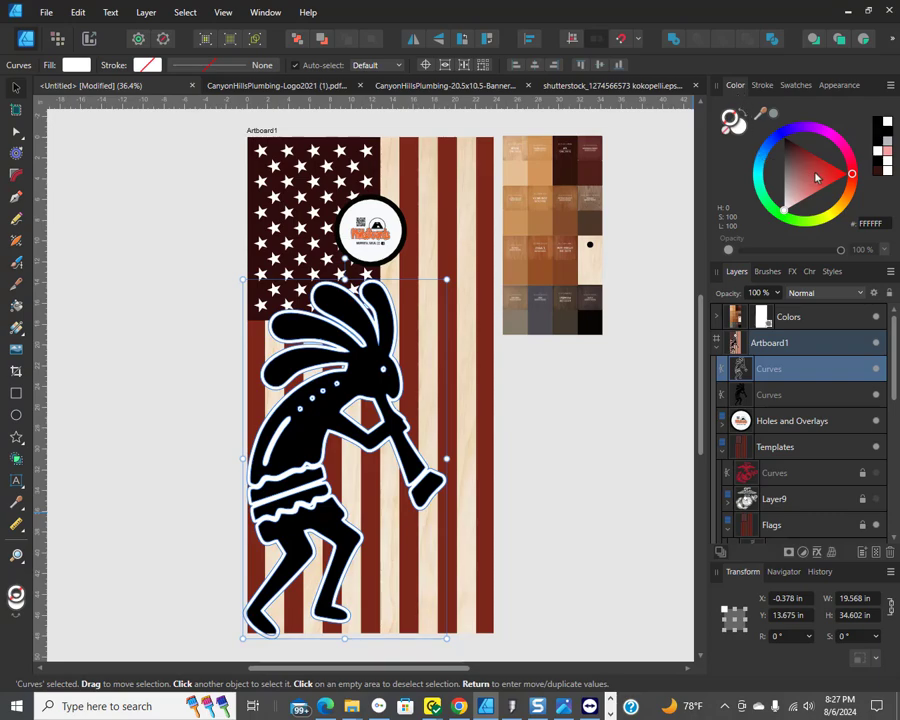
{"action": "left_click", "coordinate": [816, 178]}
{"action": "left_click", "coordinate": [760, 85]}
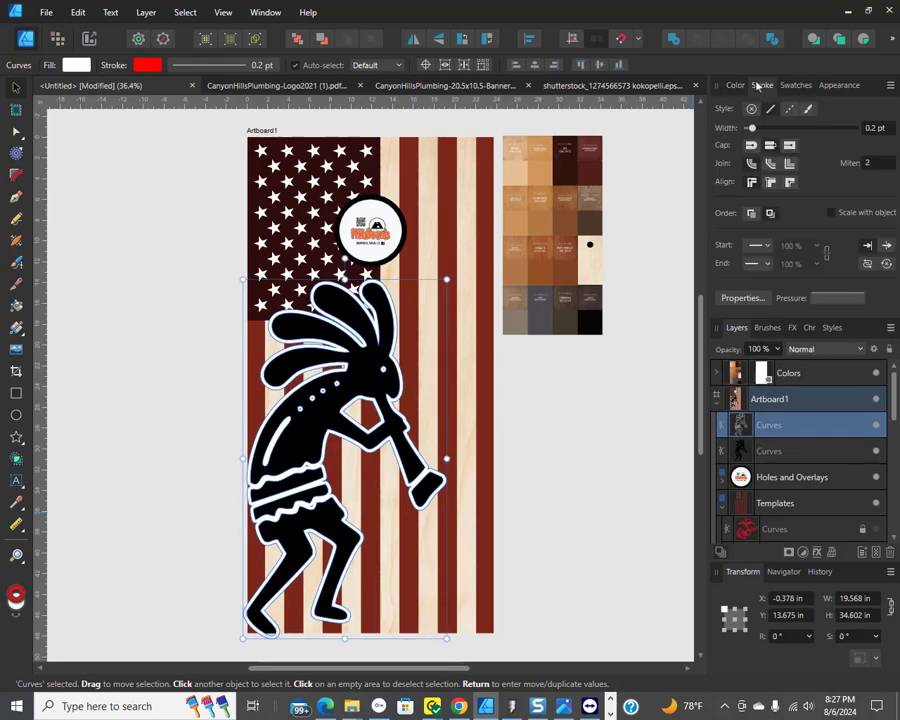
{"action": "left_click_drag", "start_coordinate": [751, 128], "coordinate": [806, 129]}
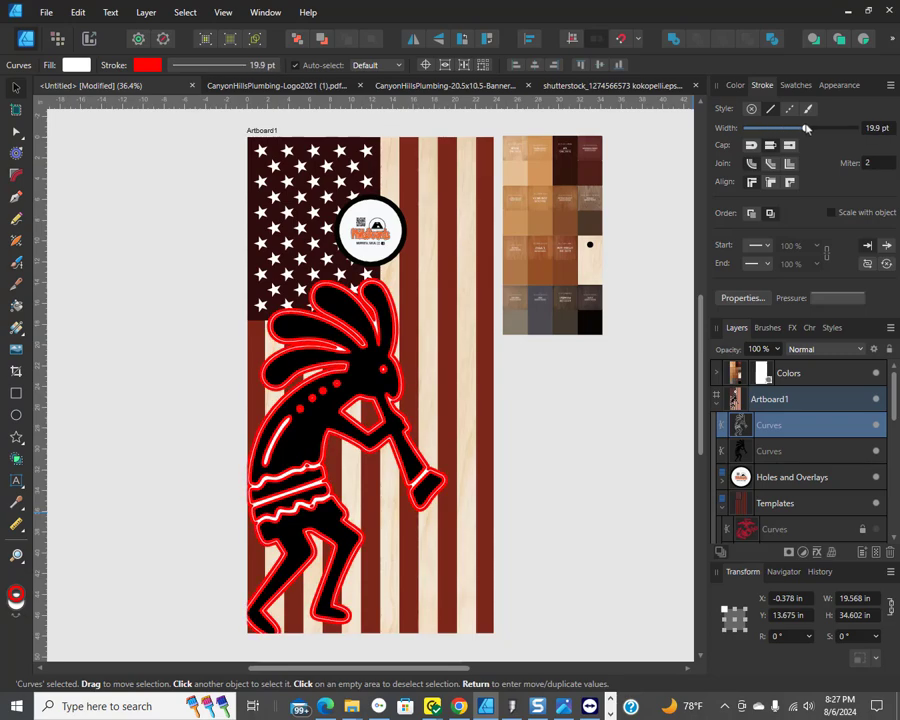
{"action": "left_click", "coordinate": [789, 184]}
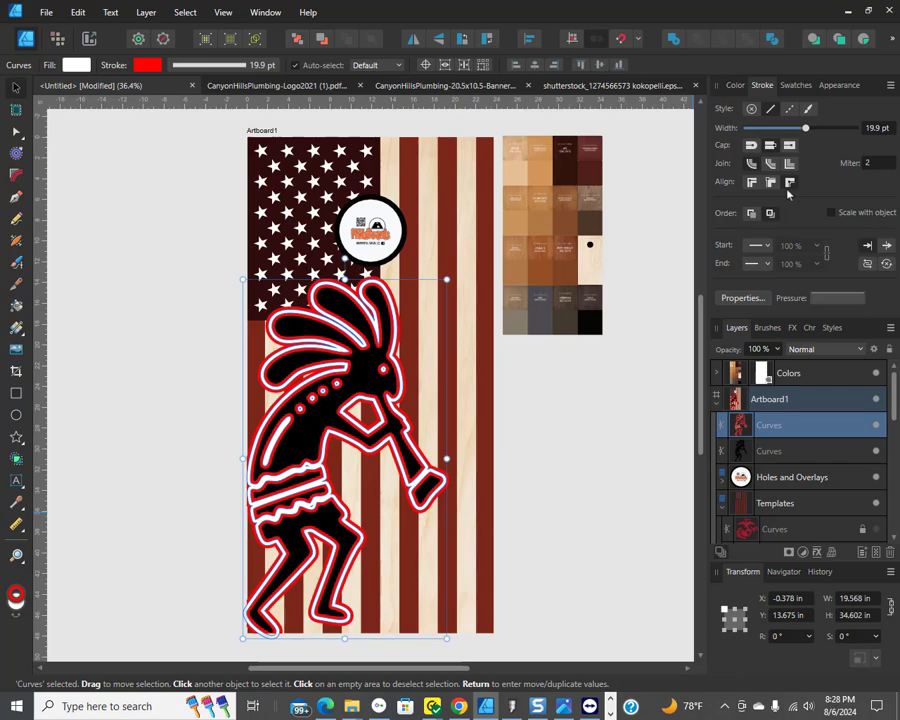
Step: Move the original black kokopelli layer above the expanded outline layer
{"action": "left_click", "coordinate": [745, 450]}
{"action": "left_click_drag", "start_coordinate": [743, 428], "coordinate": [743, 418]}
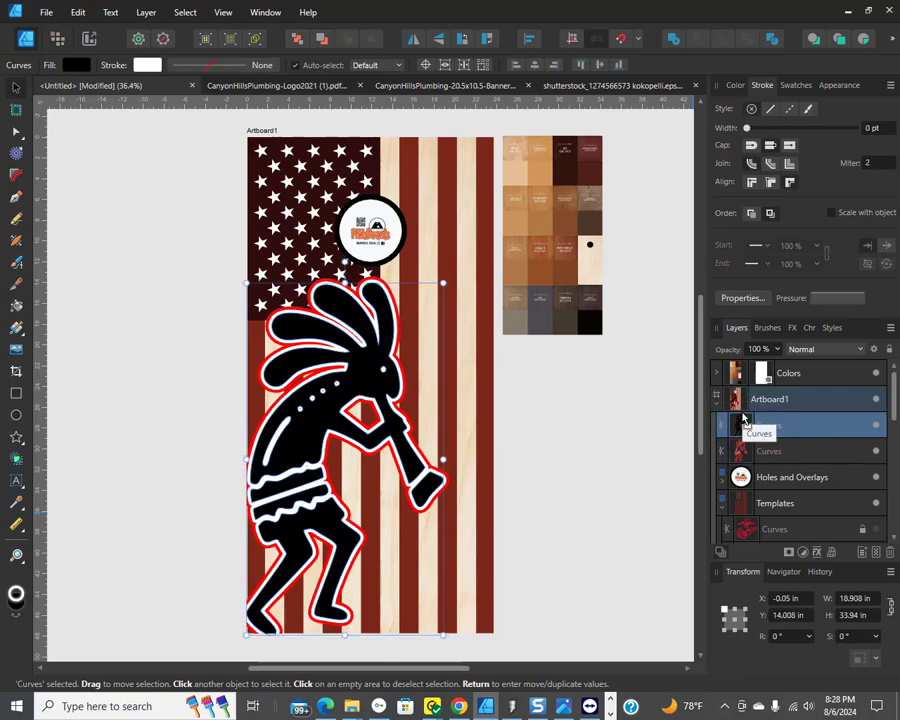